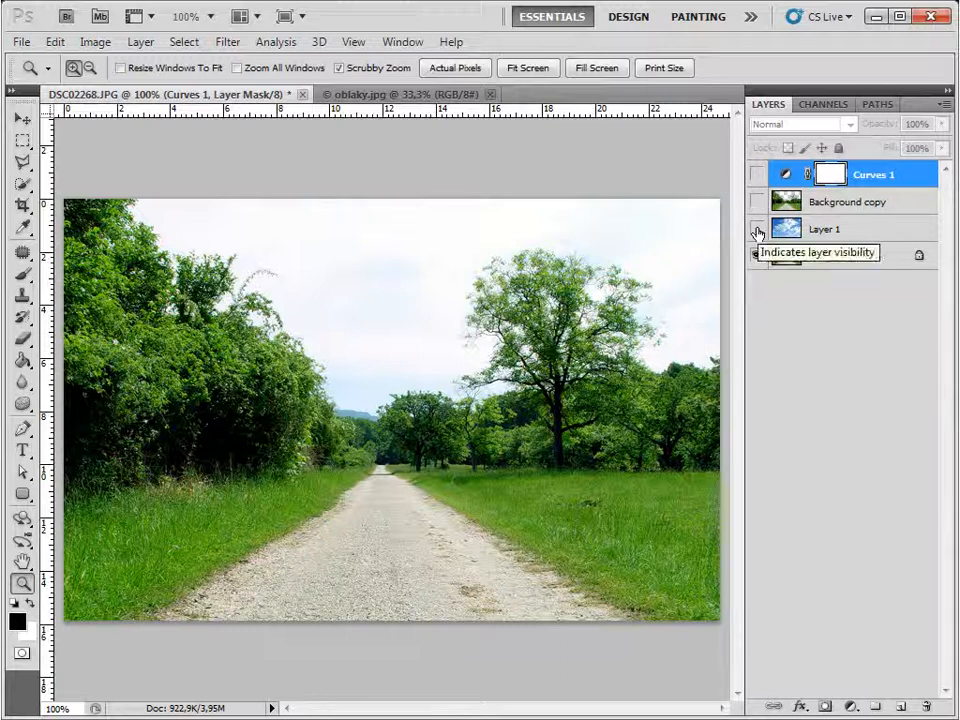
- Make the hidden Layer 1, Background copy and Curves 1 layers visible
click(757, 229)
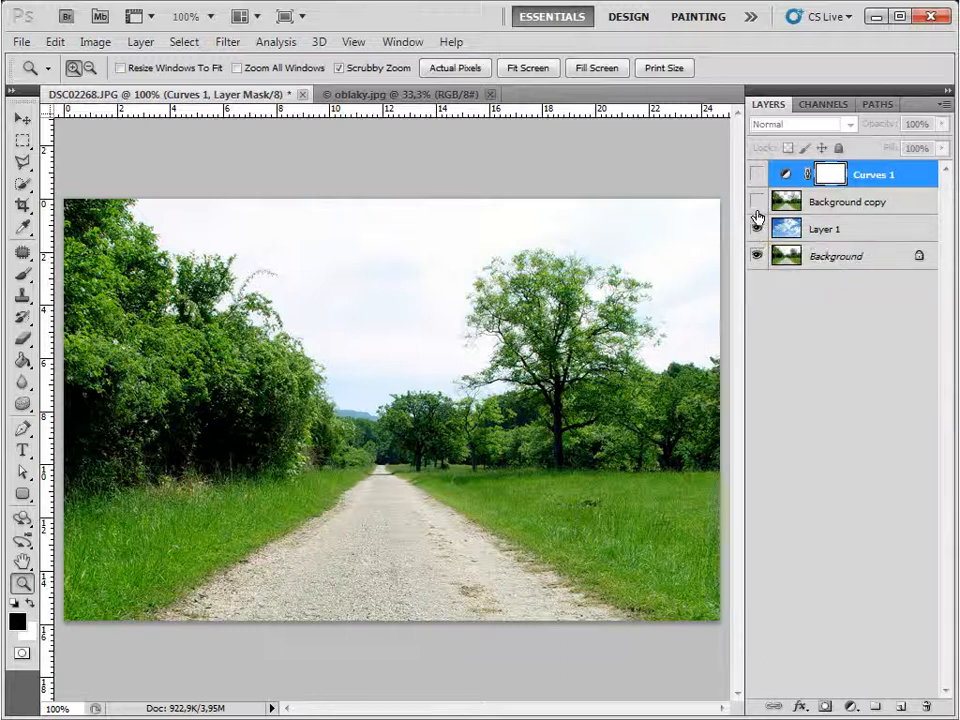
click(758, 184)
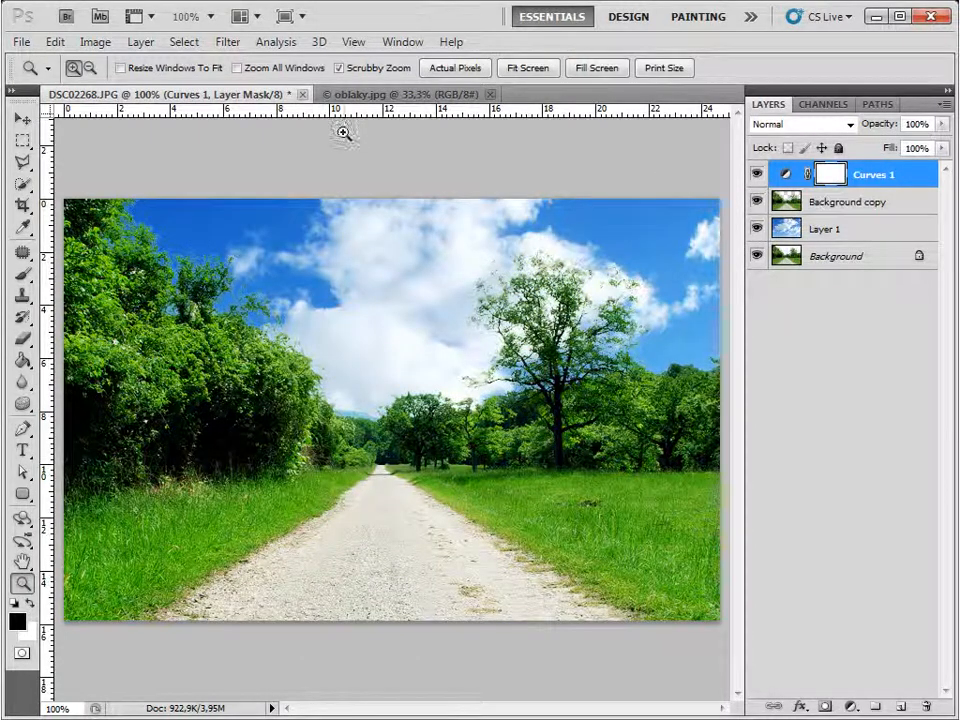
- Save the edited road photo as "obloha uprava" in Photoshop format with Maximize Compatibility, and close both open images
click(303, 95)
click(434, 214)
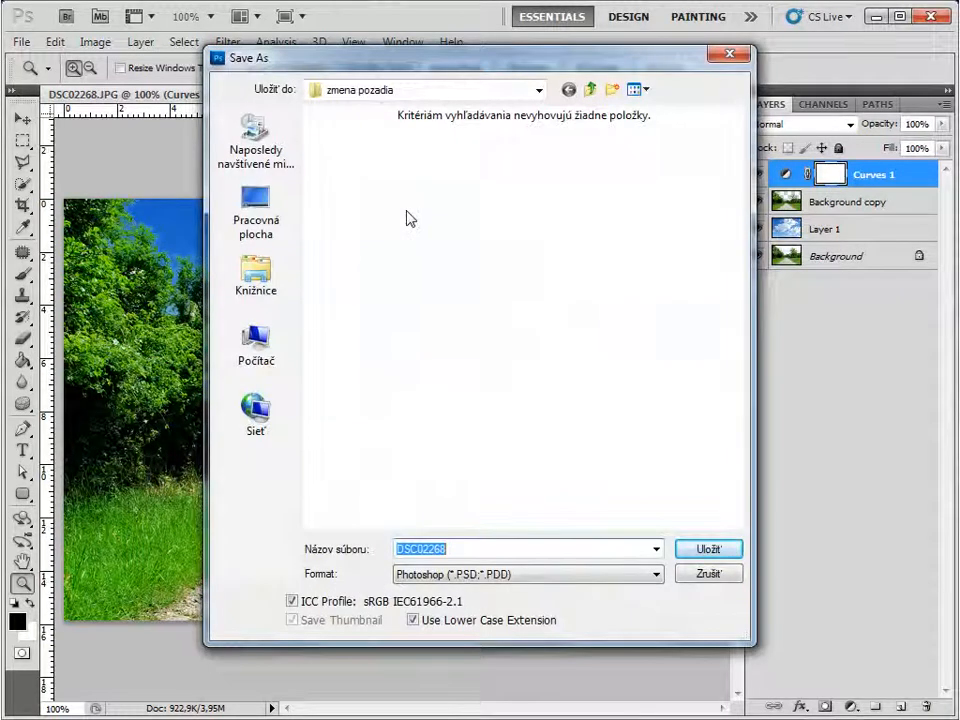
text(obloha uprava)
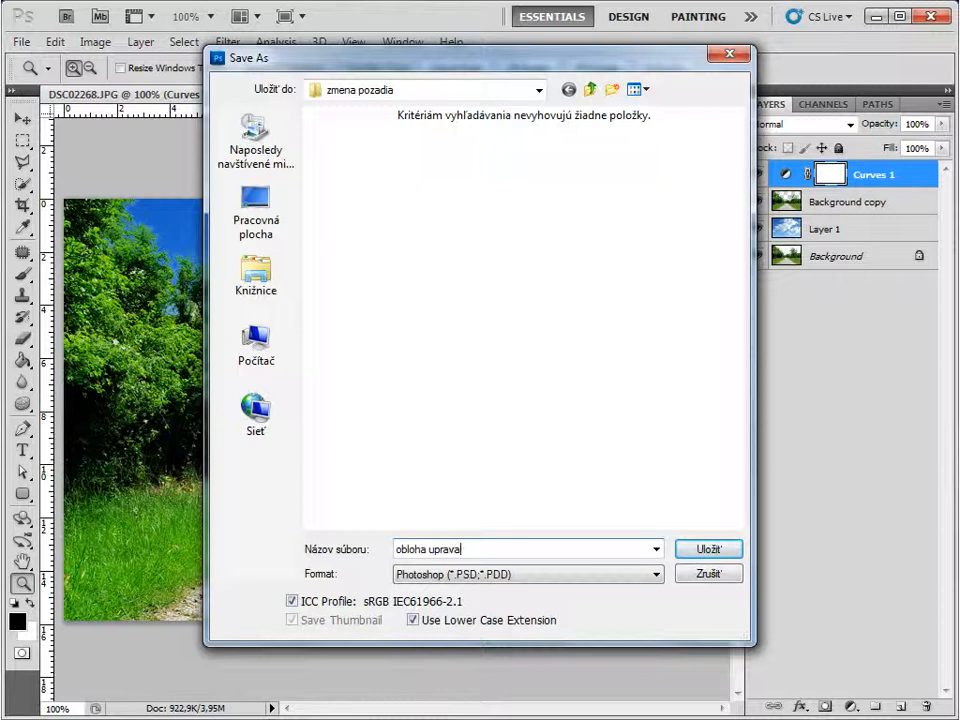
key(Return)
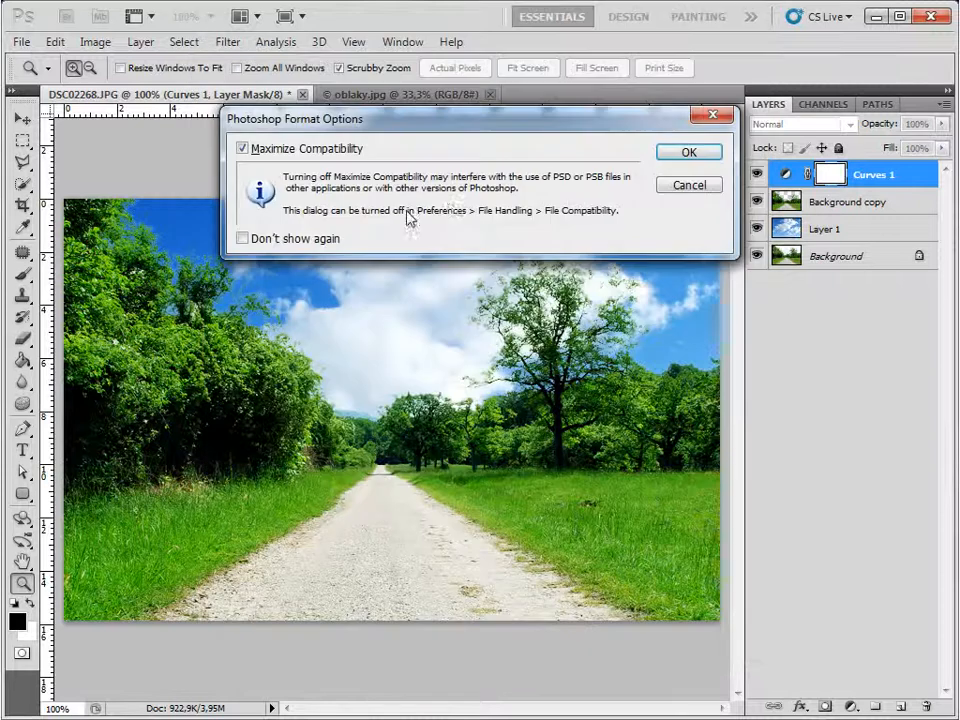
key(Return)
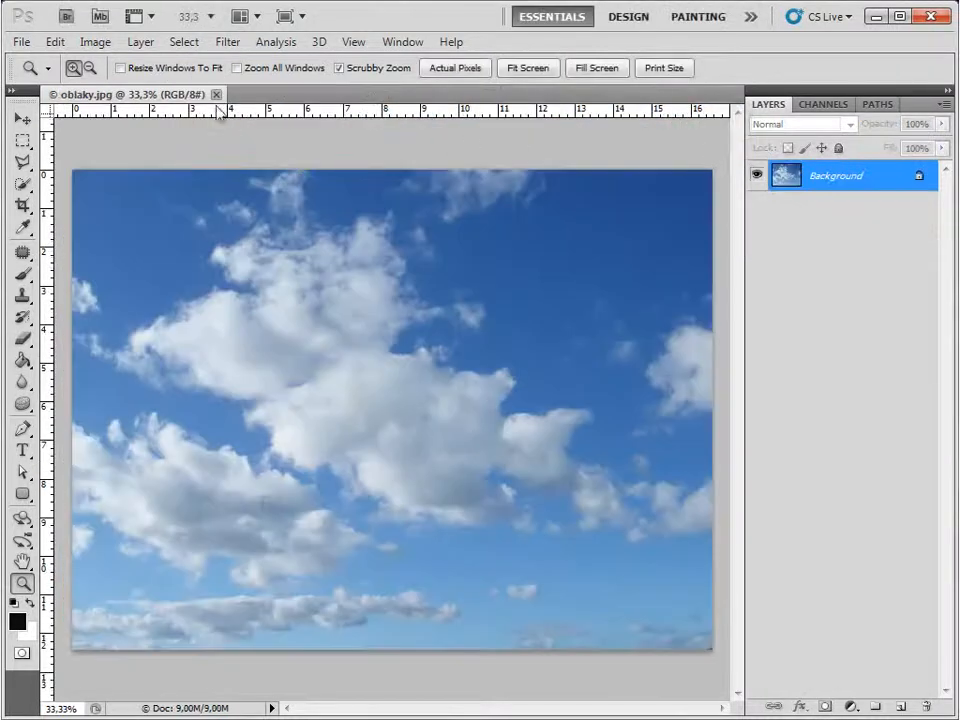
click(215, 95)
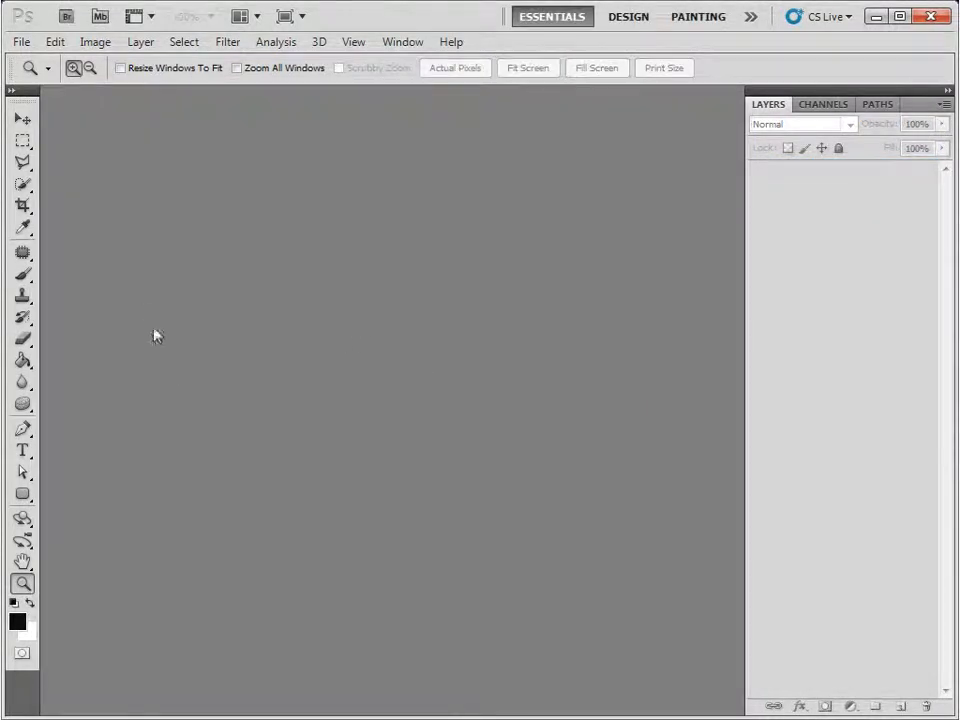
- Open the original photo DSC02268 from the "zmena pozadia" folder
click(20, 42)
click(62, 79)
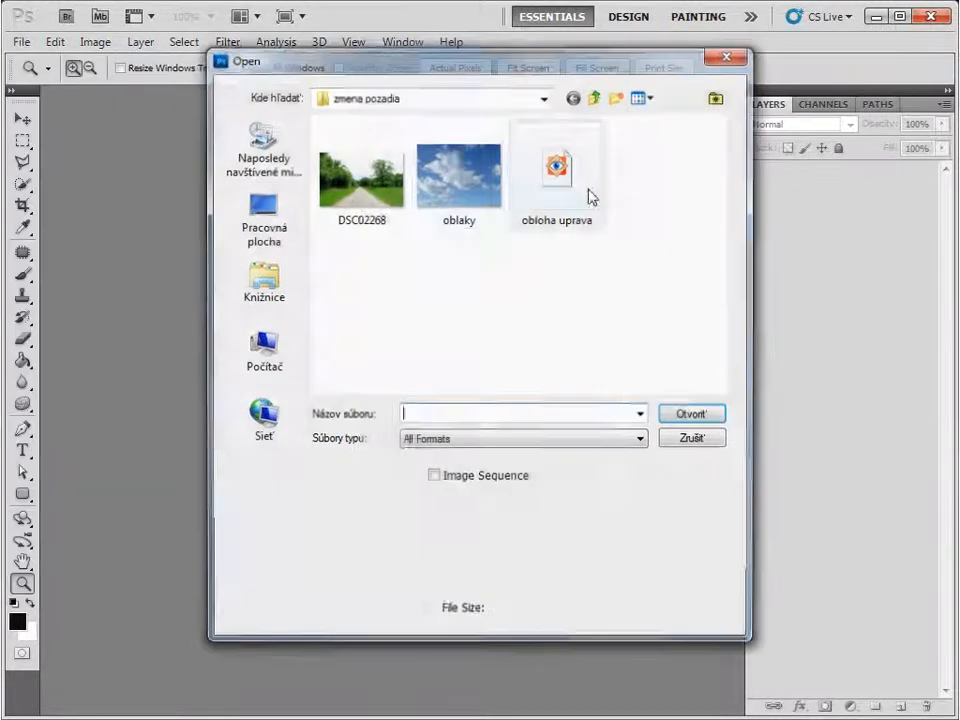
click(701, 415)
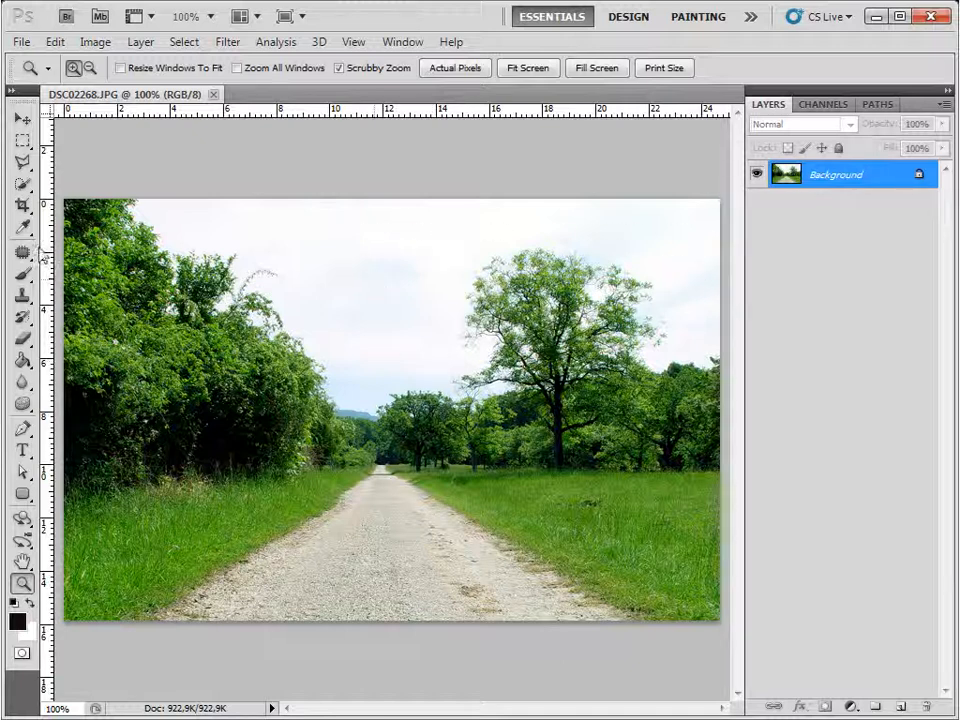
- Select the whole sky above the trees with the Quick Selection Tool, using a 55 px brush
click(27, 185)
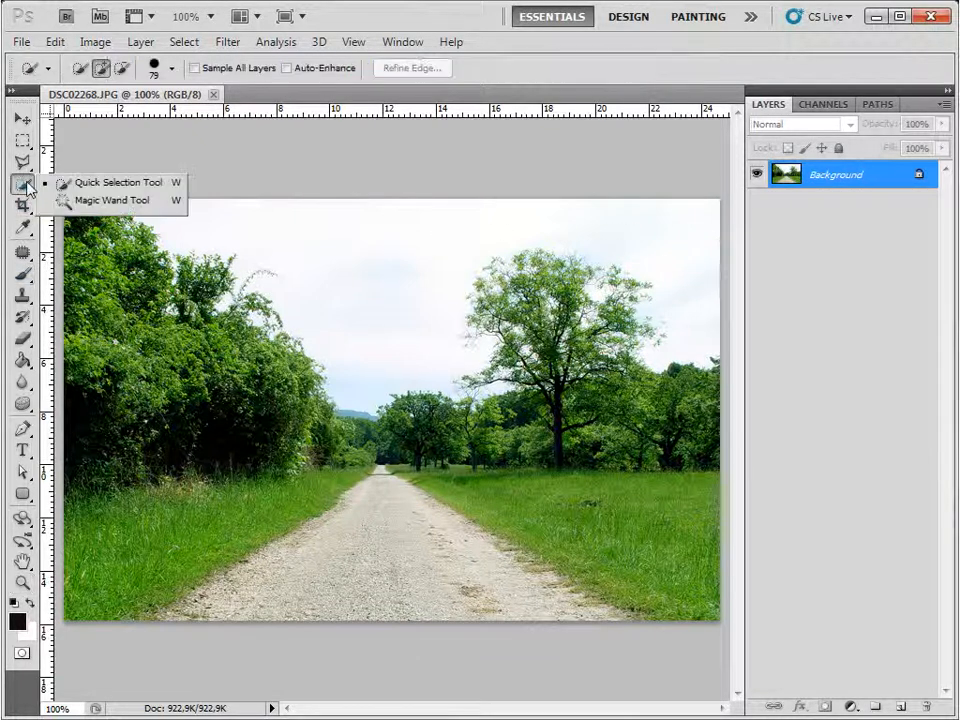
click(115, 182)
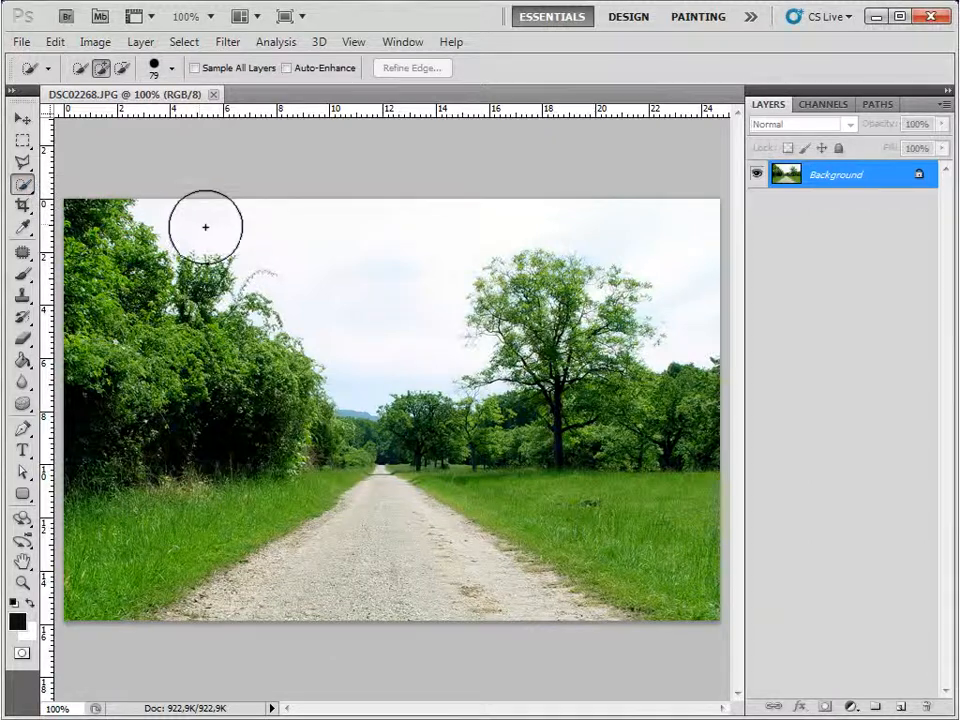
right_click(352, 276)
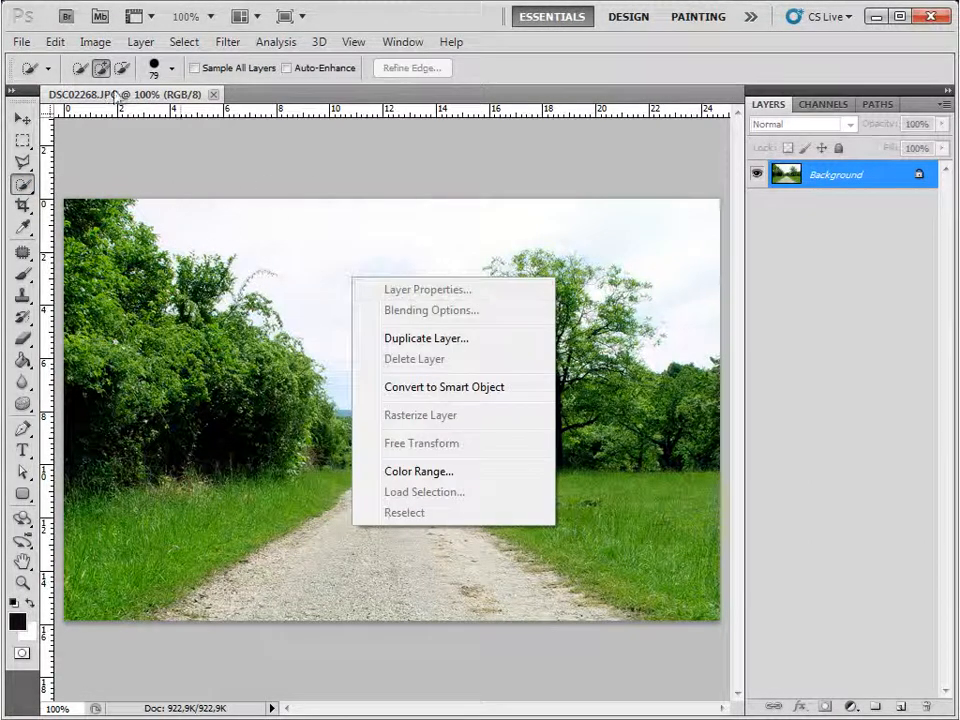
click(156, 65)
click(158, 70)
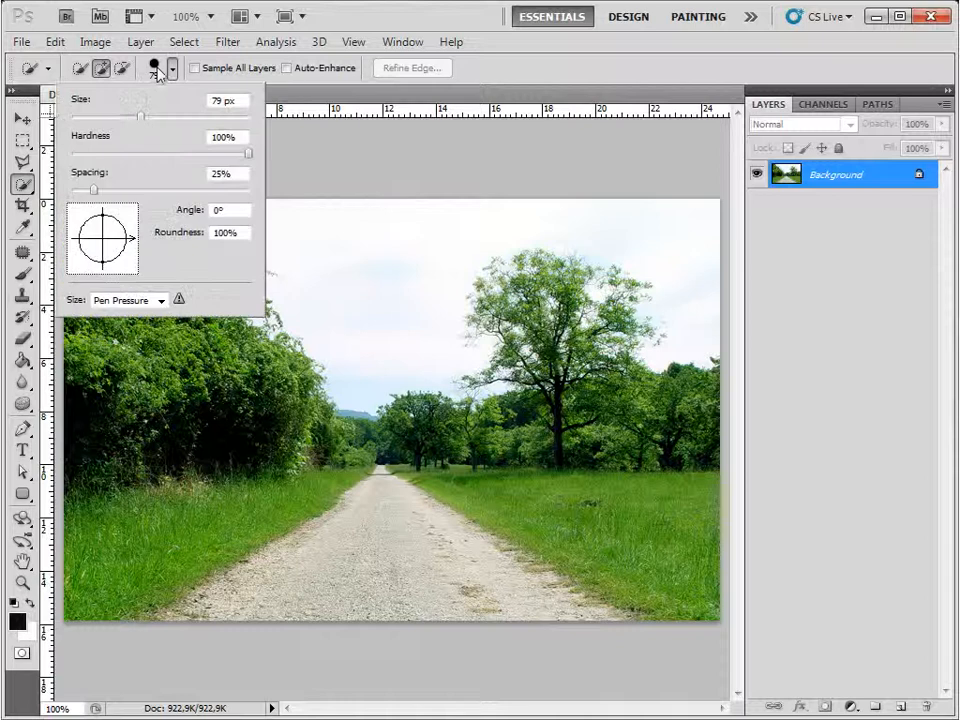
click(120, 116)
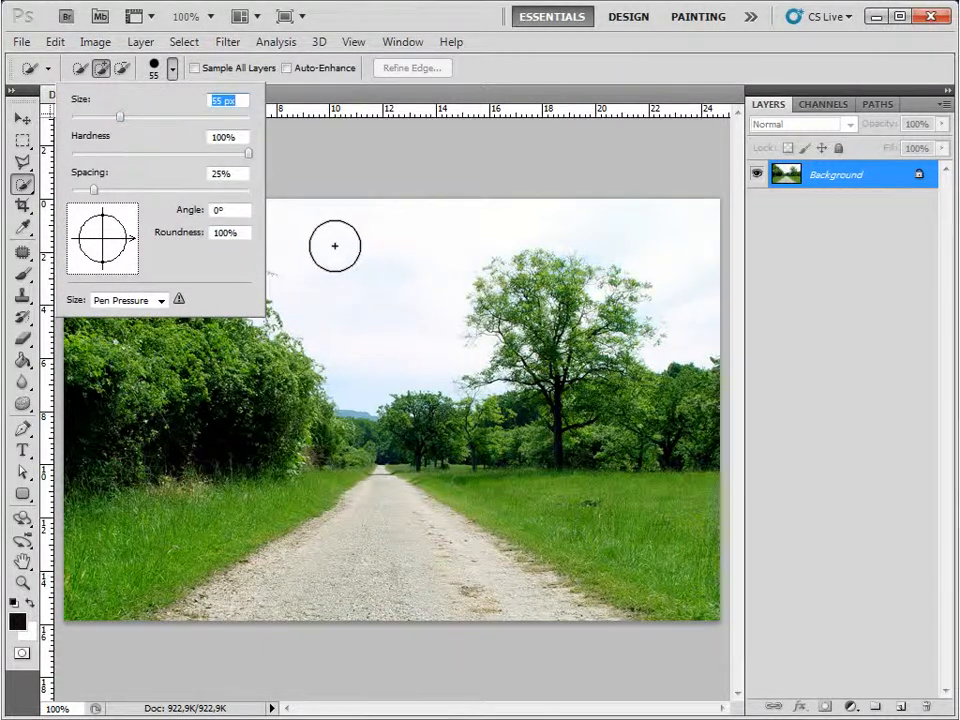
key(Return)
mouse_move(324, 242)
mouse_down()
mouse_move(355, 281)
mouse_move(424, 219)
mouse_move(653, 253)
mouse_up()
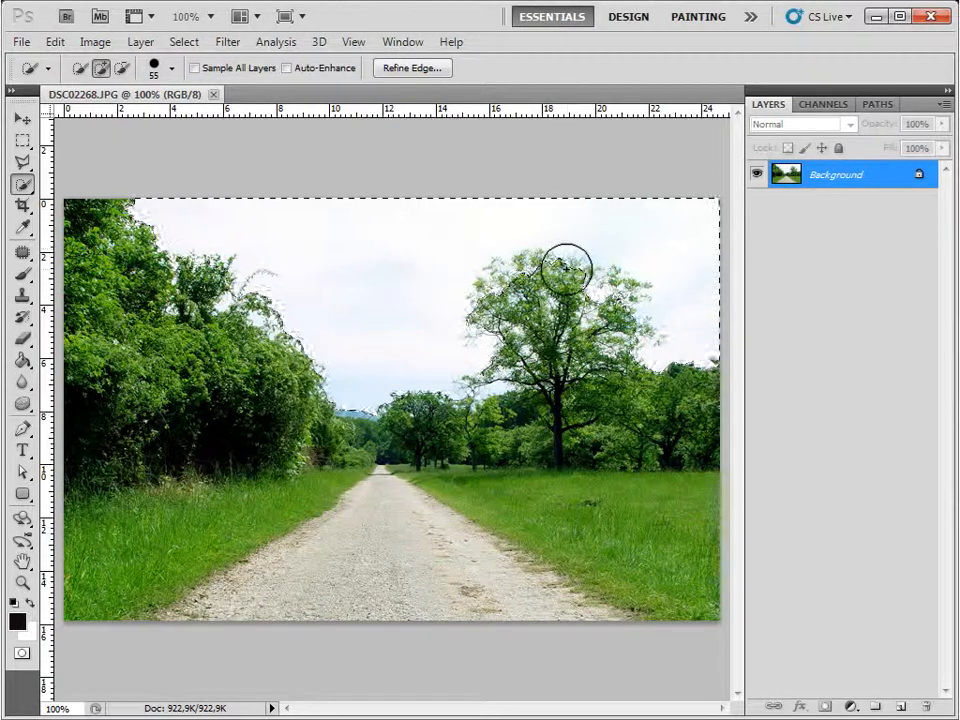
- Invert the sky selection to cover the landscape and open Refine Edge for it
right_click(346, 284)
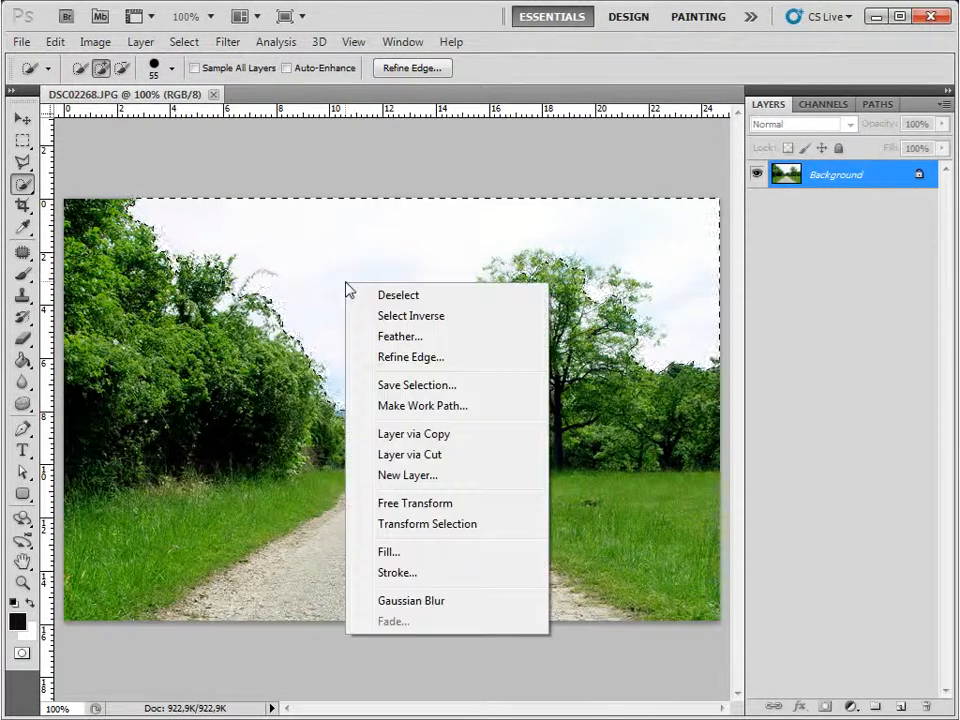
click(418, 316)
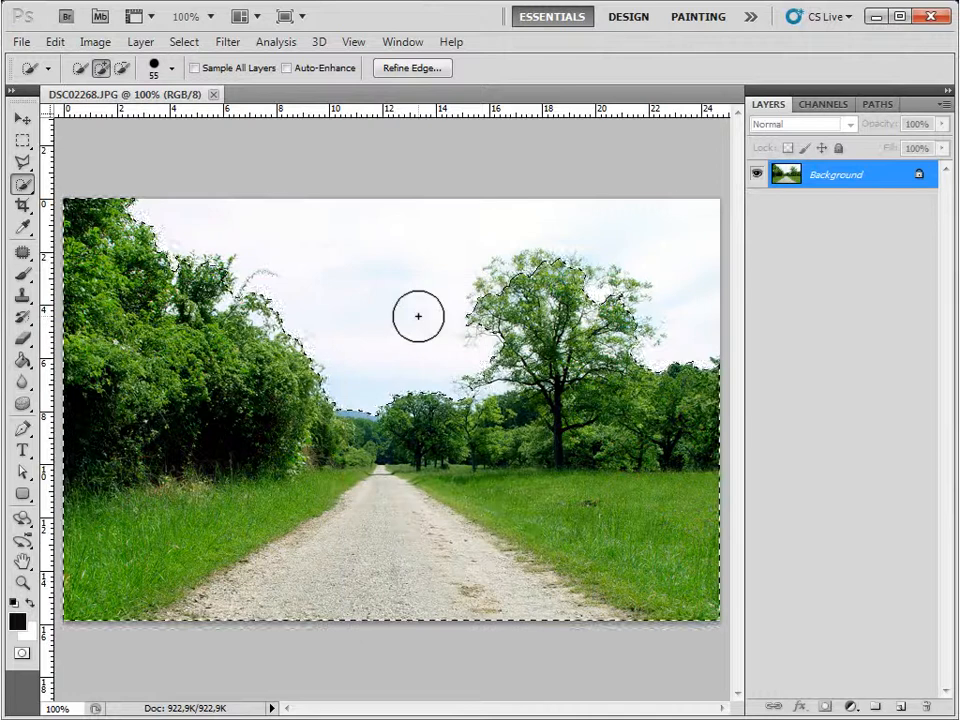
click(414, 68)
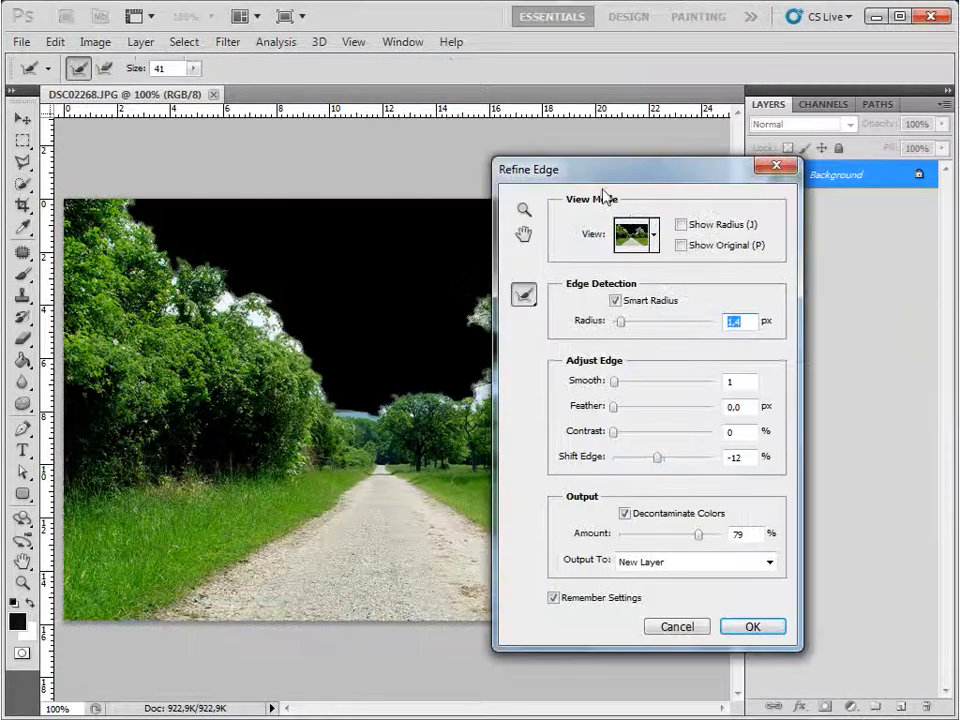
- Refine the selection along the bushes, the tree line and the large tree's crown with the Refine Radius brush, and output it to a new layer
drag(560, 178, 702, 184)
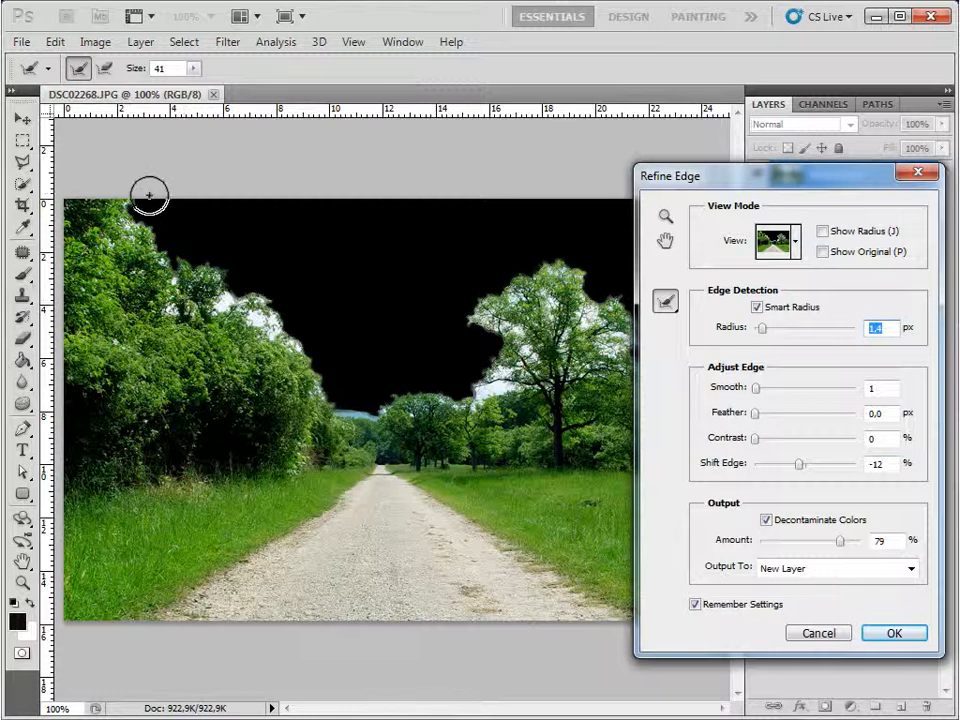
mouse_move(133, 204)
mouse_down()
mouse_move(158, 220)
mouse_move(193, 274)
mouse_move(207, 254)
mouse_move(238, 272)
mouse_move(229, 277)
mouse_move(264, 286)
mouse_move(330, 386)
mouse_move(246, 292)
mouse_up()
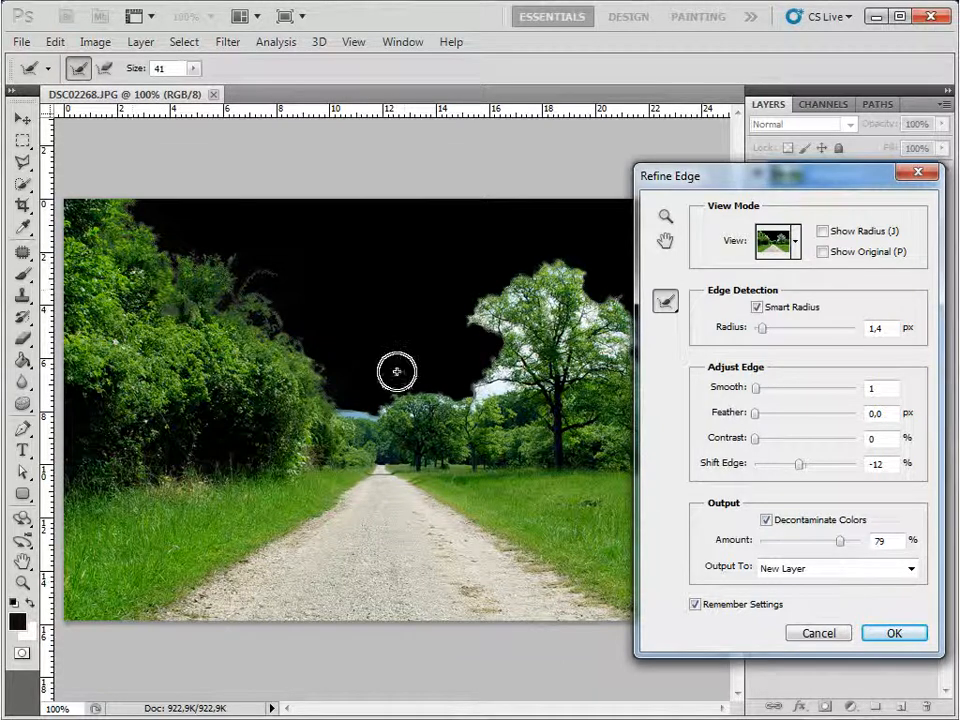
mouse_move(386, 399)
mouse_down()
mouse_move(480, 375)
mouse_move(473, 370)
mouse_move(492, 343)
mouse_move(461, 305)
mouse_move(478, 341)
mouse_move(469, 312)
mouse_move(493, 260)
mouse_move(485, 275)
mouse_move(503, 263)
mouse_move(475, 322)
mouse_move(483, 354)
mouse_move(457, 325)
mouse_up()
drag(828, 192, 293, 168)
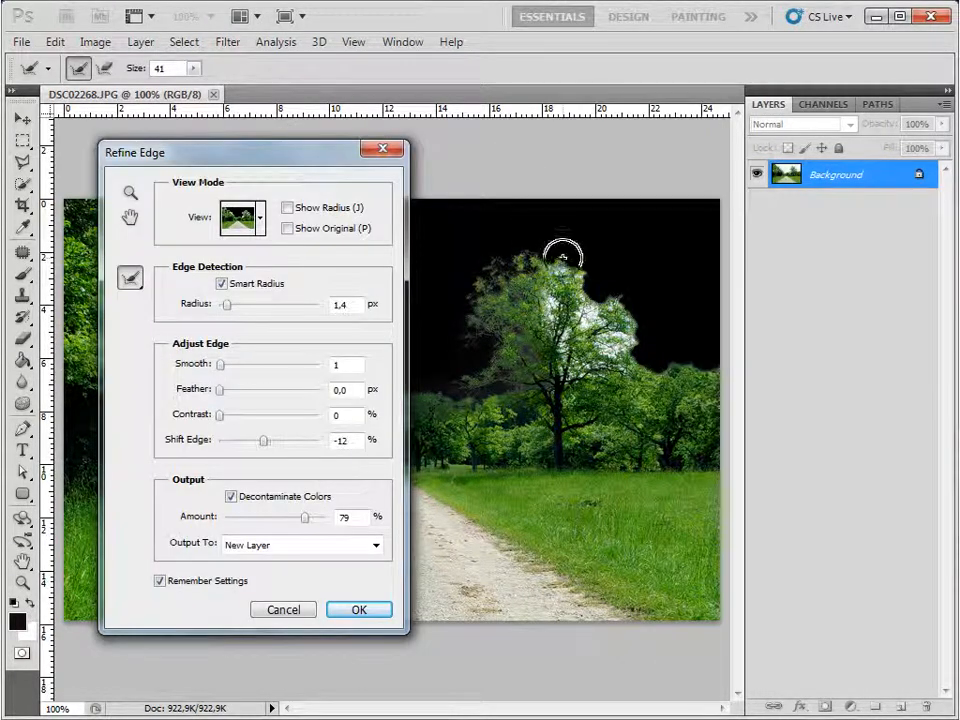
mouse_move(561, 253)
mouse_down()
mouse_move(588, 300)
mouse_move(585, 252)
mouse_move(572, 248)
mouse_move(594, 260)
mouse_move(593, 293)
mouse_move(627, 285)
mouse_move(616, 271)
mouse_move(641, 300)
mouse_move(625, 305)
mouse_move(624, 333)
mouse_move(712, 366)
mouse_up()
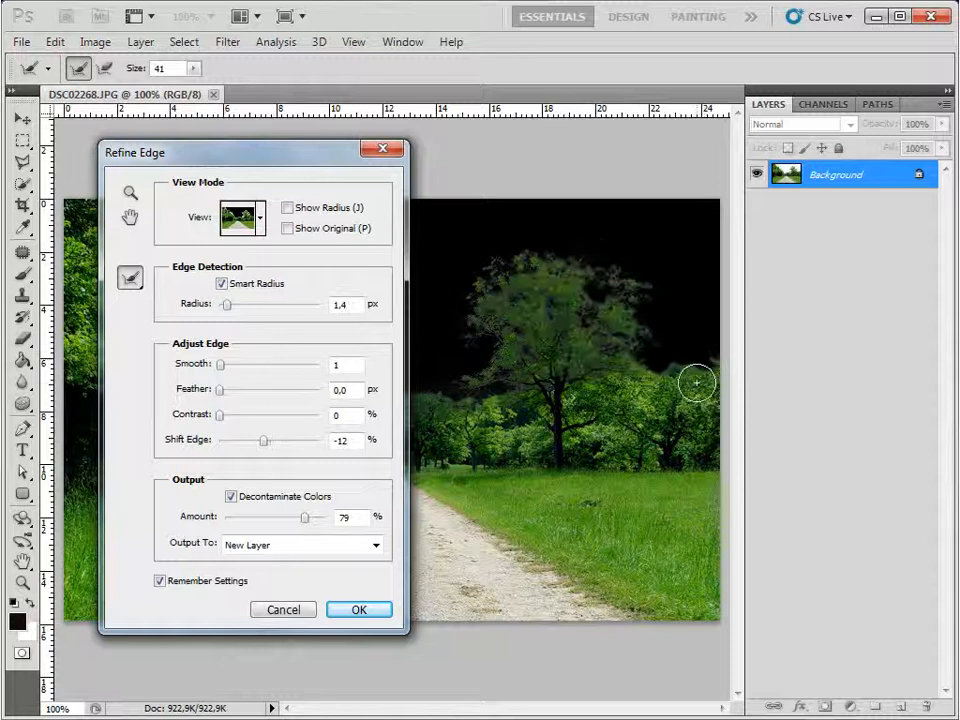
drag(275, 150, 547, 151)
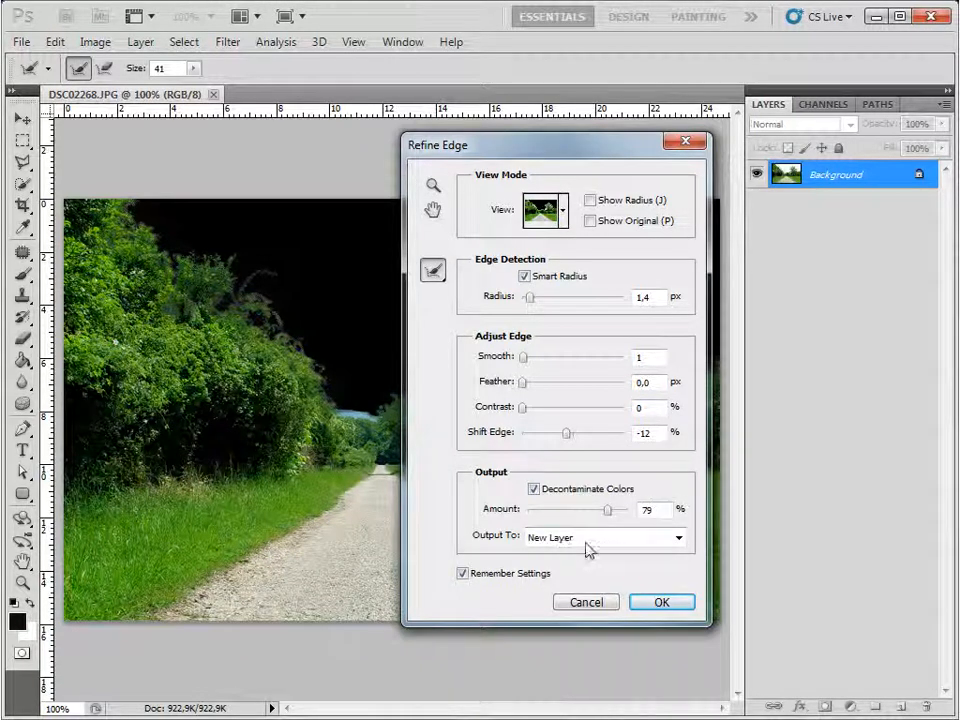
click(662, 602)
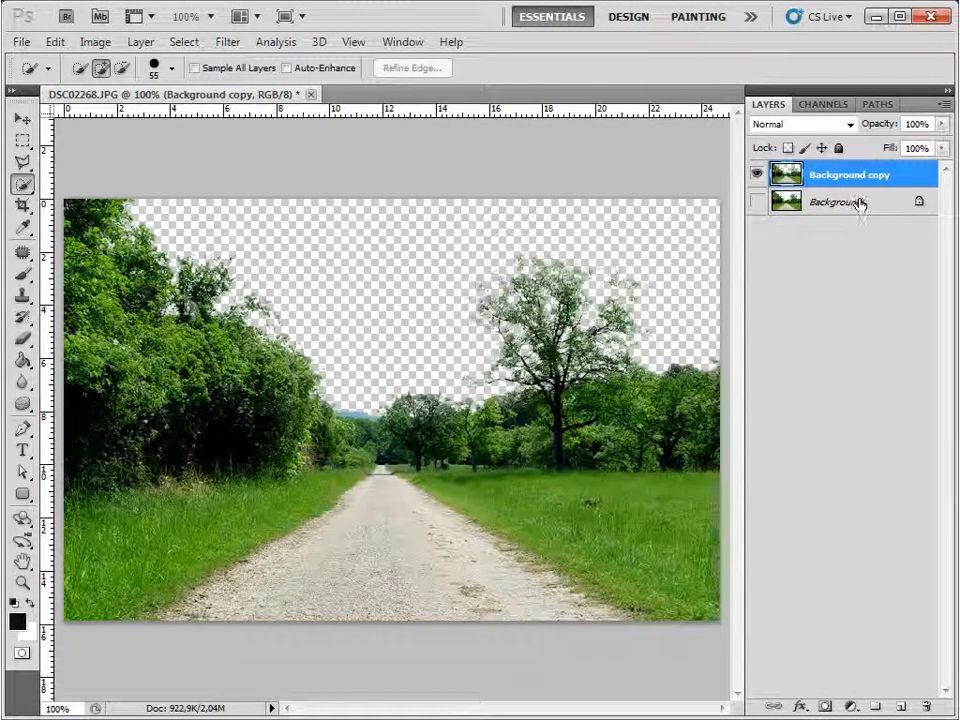
- Make the Background layer active and open the clouds image oblaky from the same folder
click(858, 204)
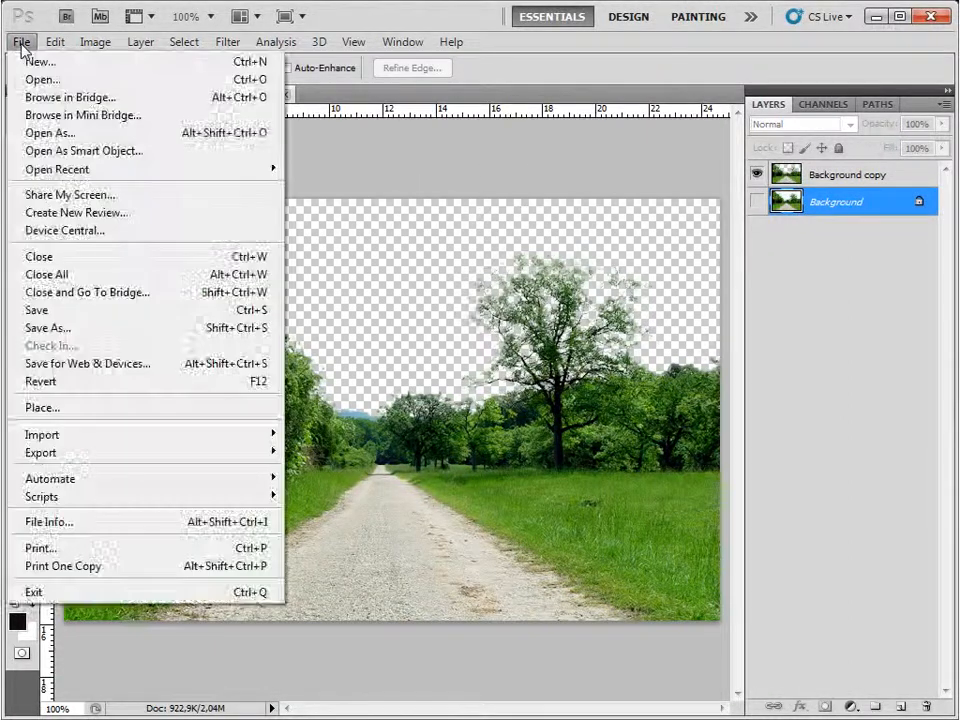
click(20, 42)
click(45, 80)
click(457, 171)
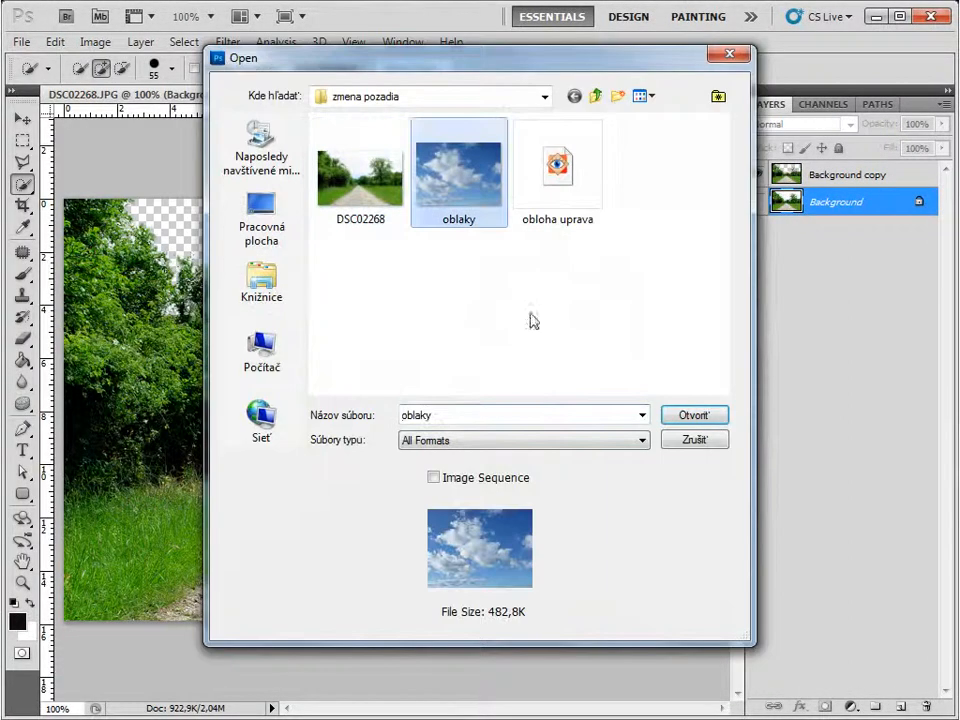
click(700, 413)
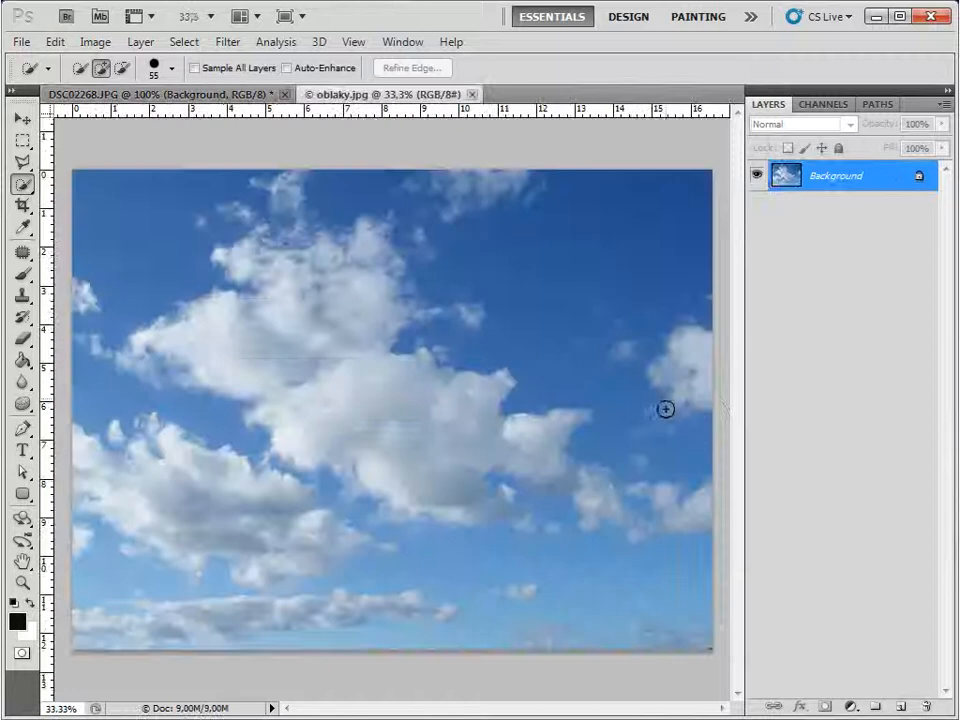
- Move the clouds image into the DSC02268 document as a layer between Background and Background copy, bringing its corner into view
click(22, 120)
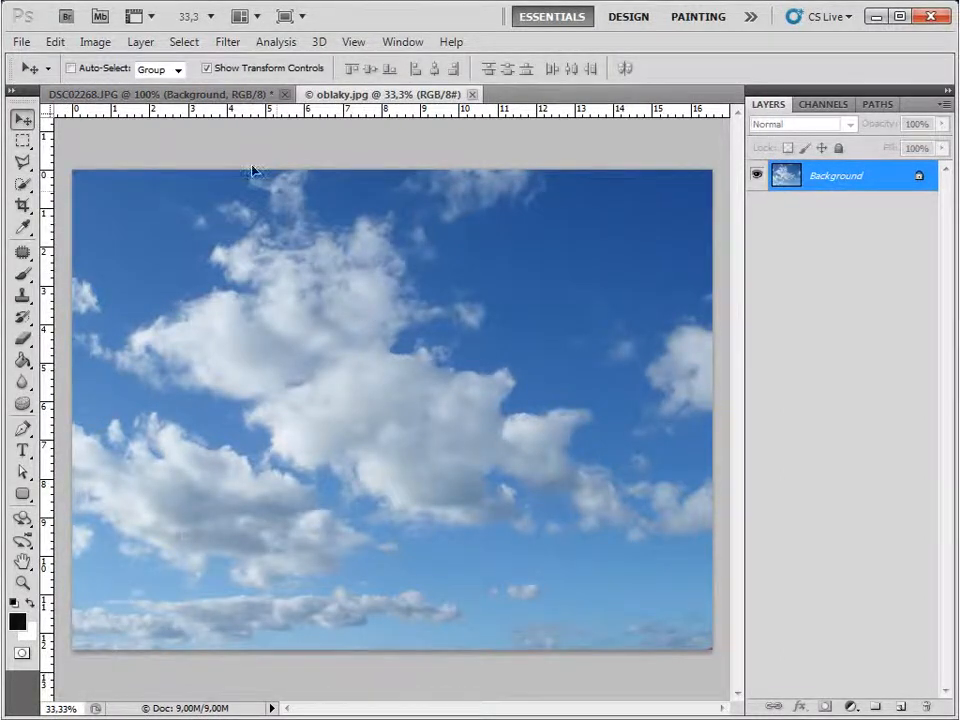
click(178, 94)
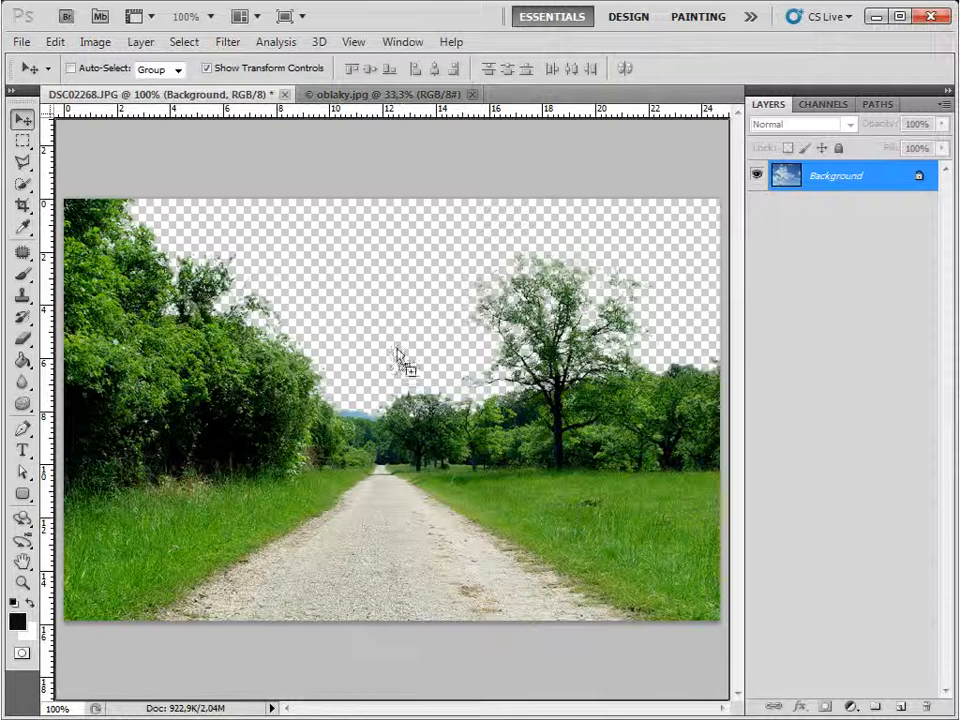
drag(405, 333, 316, 257)
drag(333, 313, 168, 182)
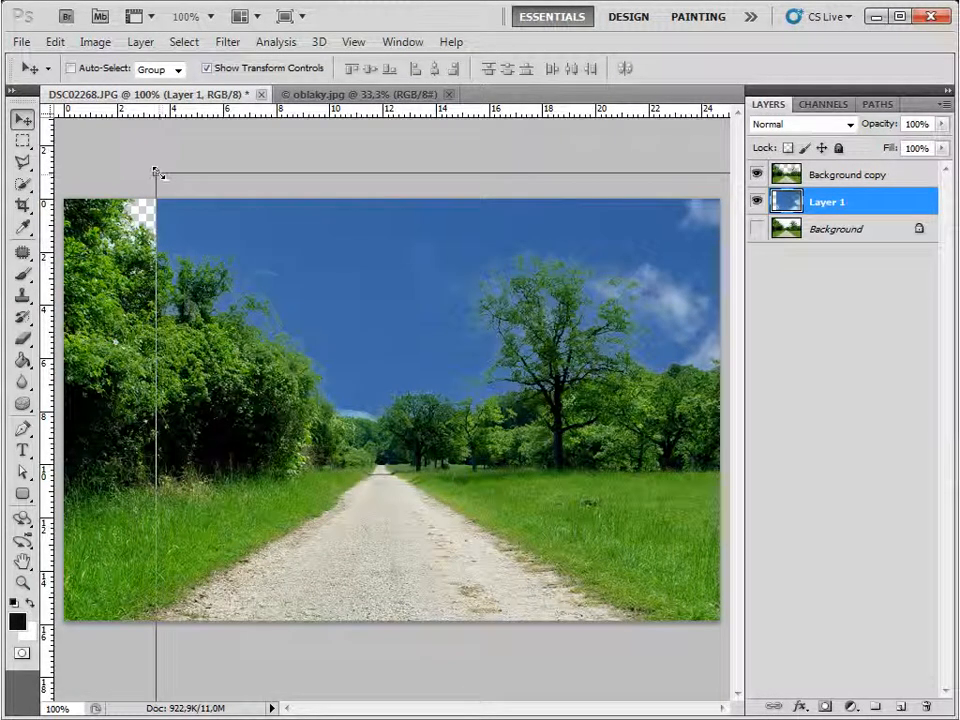
- Scale the clouds layer proportionally to about 32.6% with Free Transform and position it behind the trees as the sky
key(ctrl+t)
drag(274, 229, 274, 296)
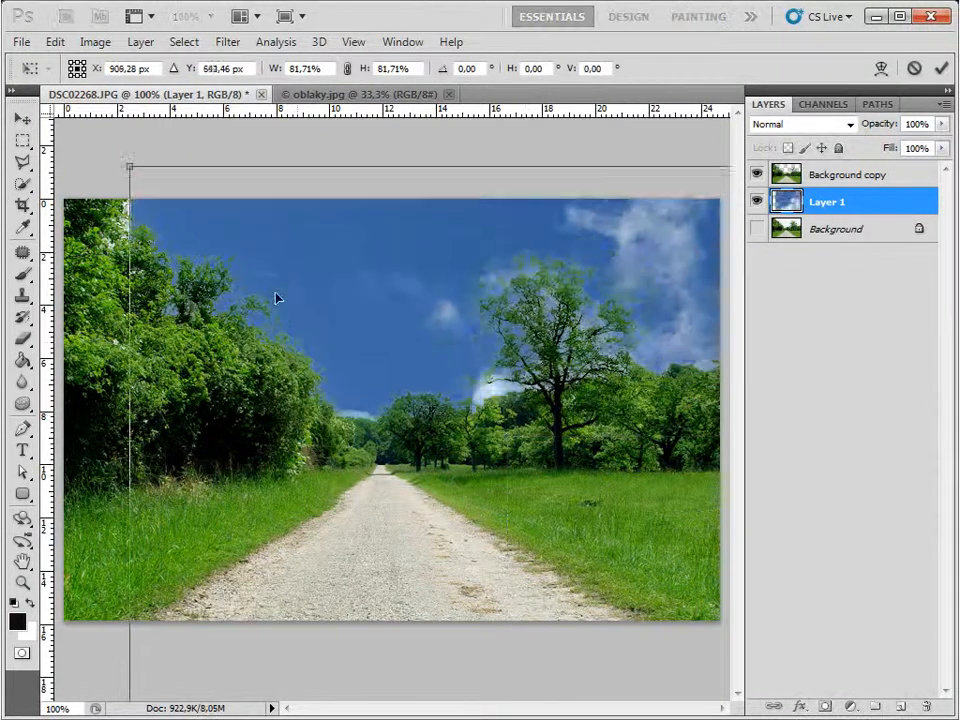
drag(146, 169, 583, 468)
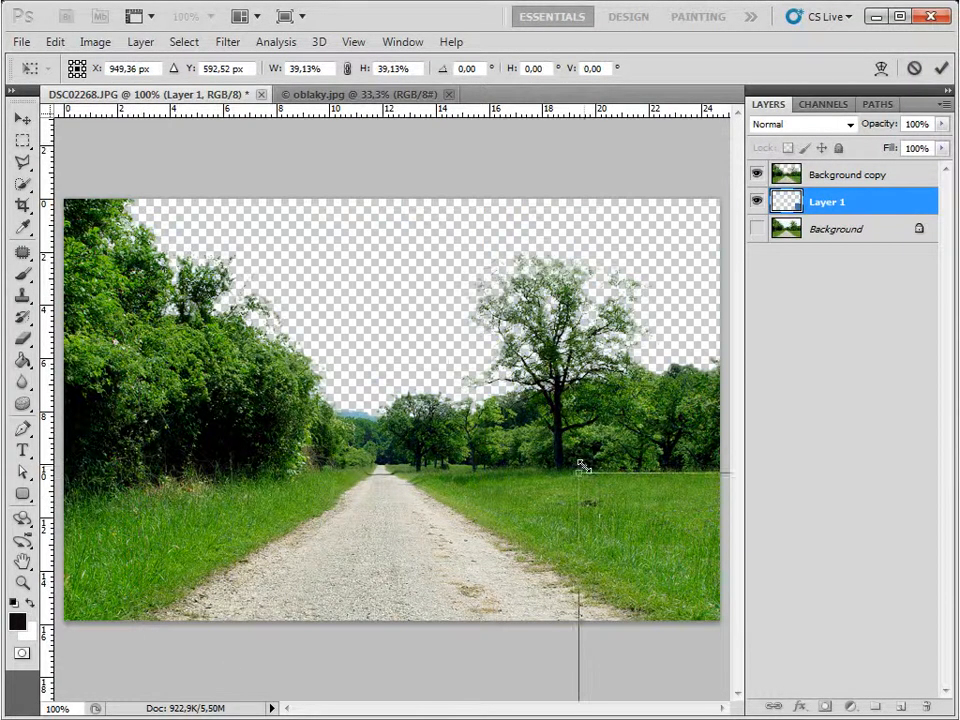
drag(663, 576, 178, 231)
drag(348, 288, 388, 250)
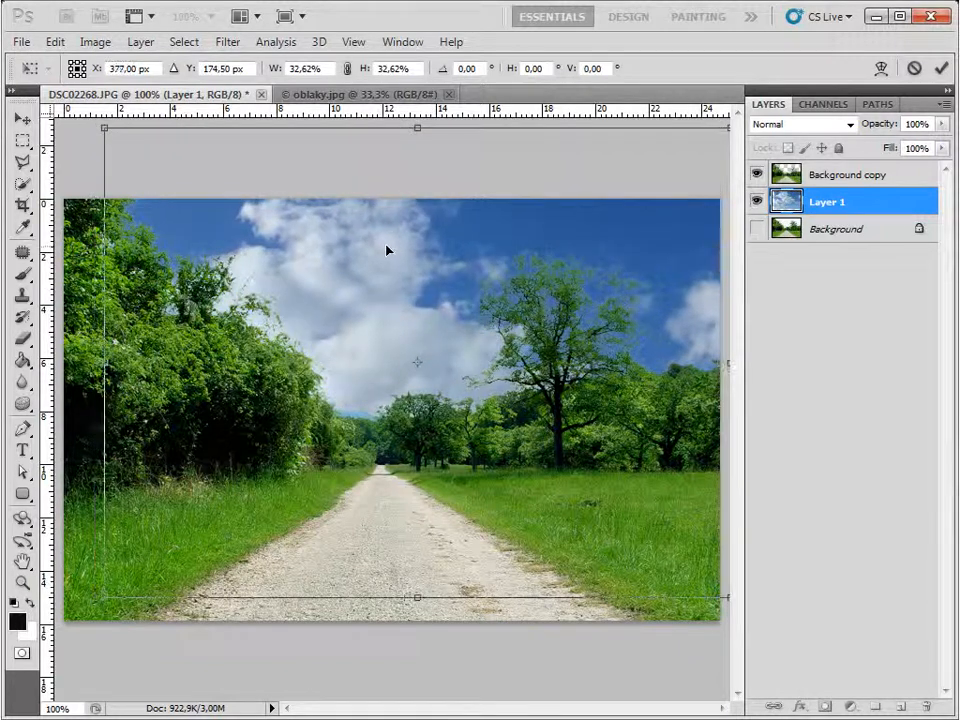
key(Return)
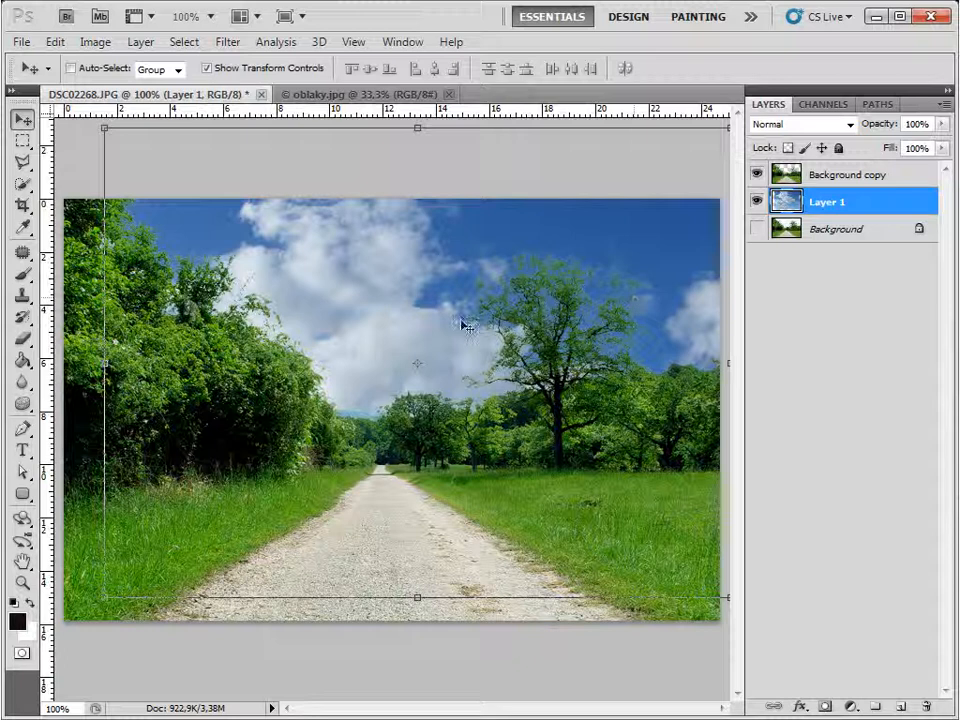
- Flip the clouds layer horizontally and move it slightly up and sideways so the clouds sit well behind the trees
click(58, 41)
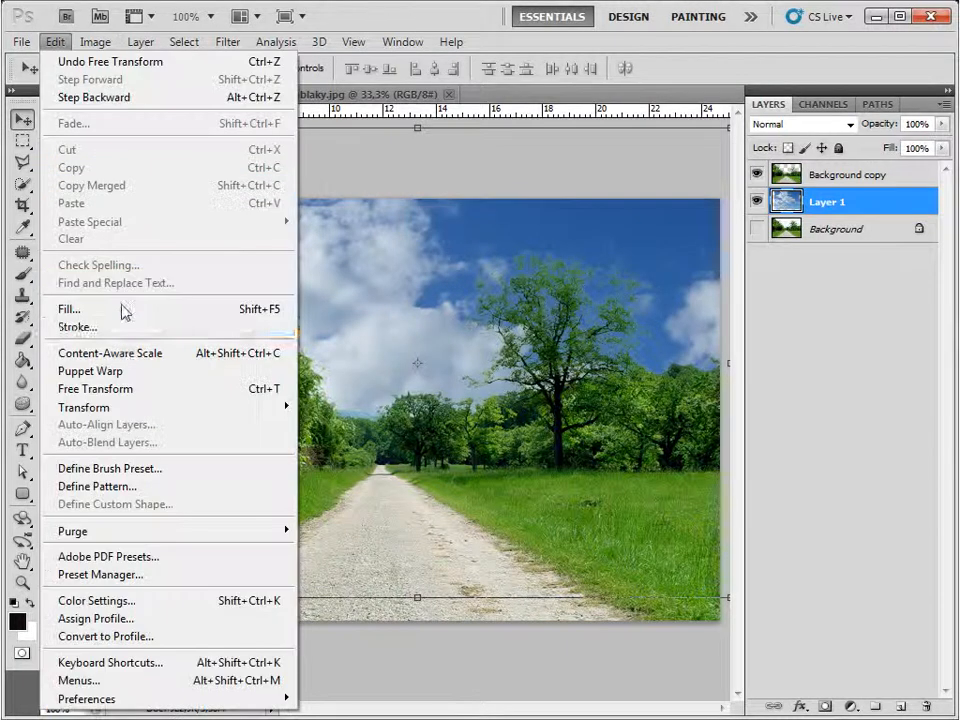
mouse_move(143, 409)
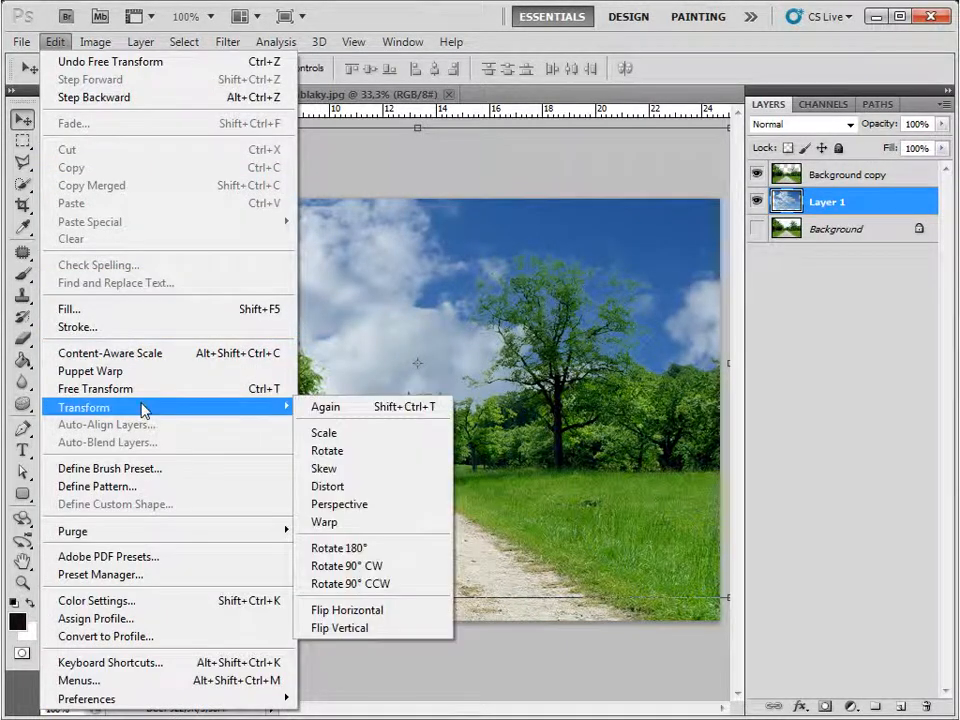
click(386, 610)
mouse_move(415, 355)
mouse_down()
mouse_move(399, 349)
mouse_move(404, 343)
mouse_up()
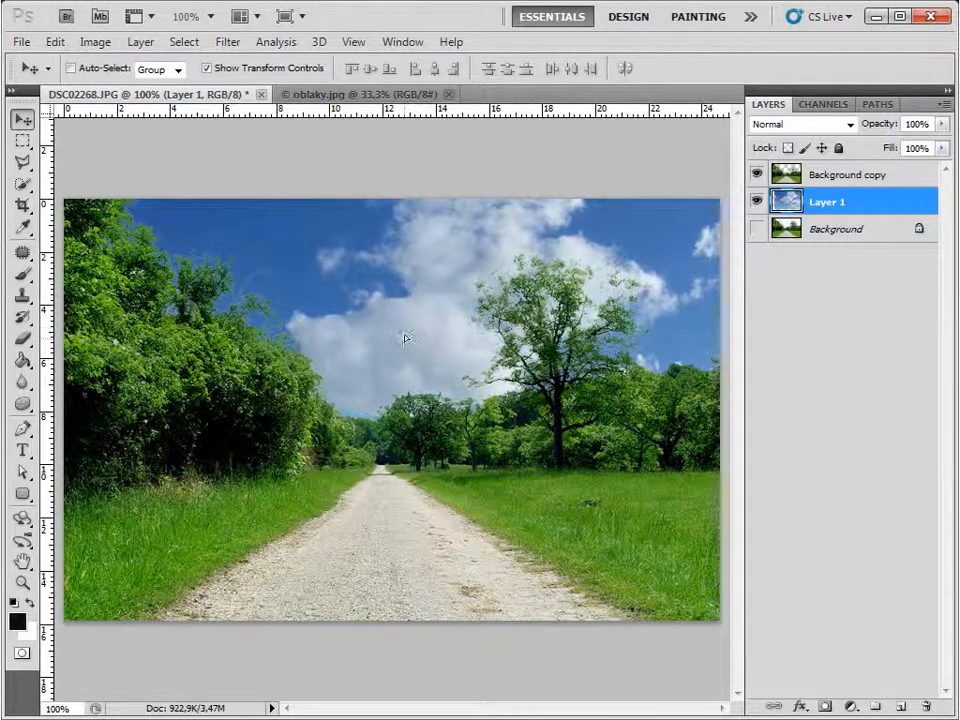
drag(405, 338, 405, 330)
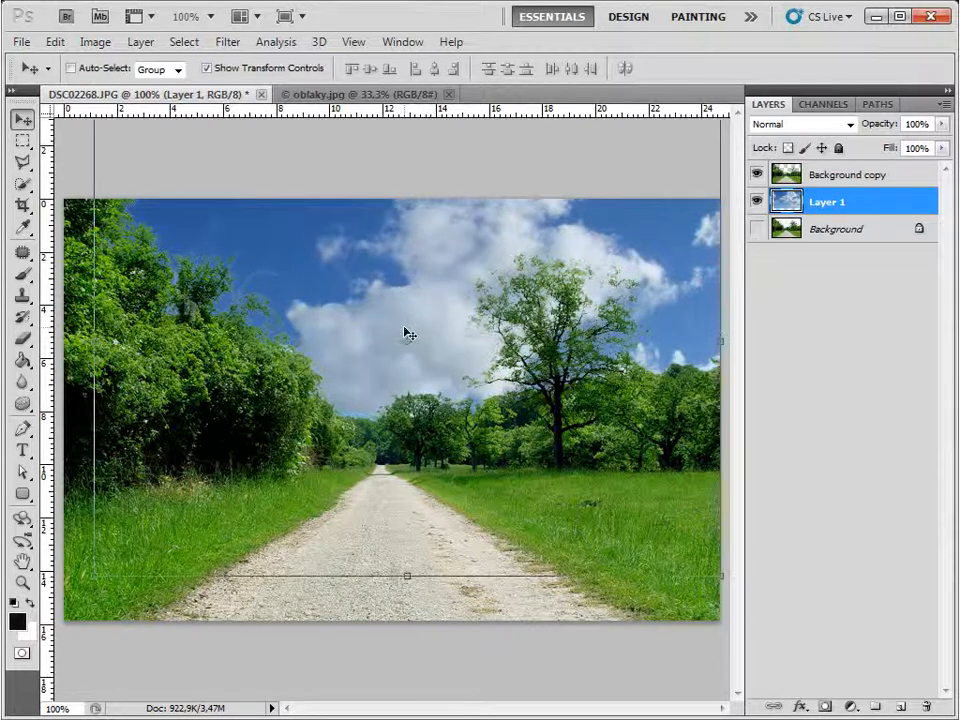
- Apply Levels to the clouds layer with input black 30, midtone 1.20 and white 223
click(95, 42)
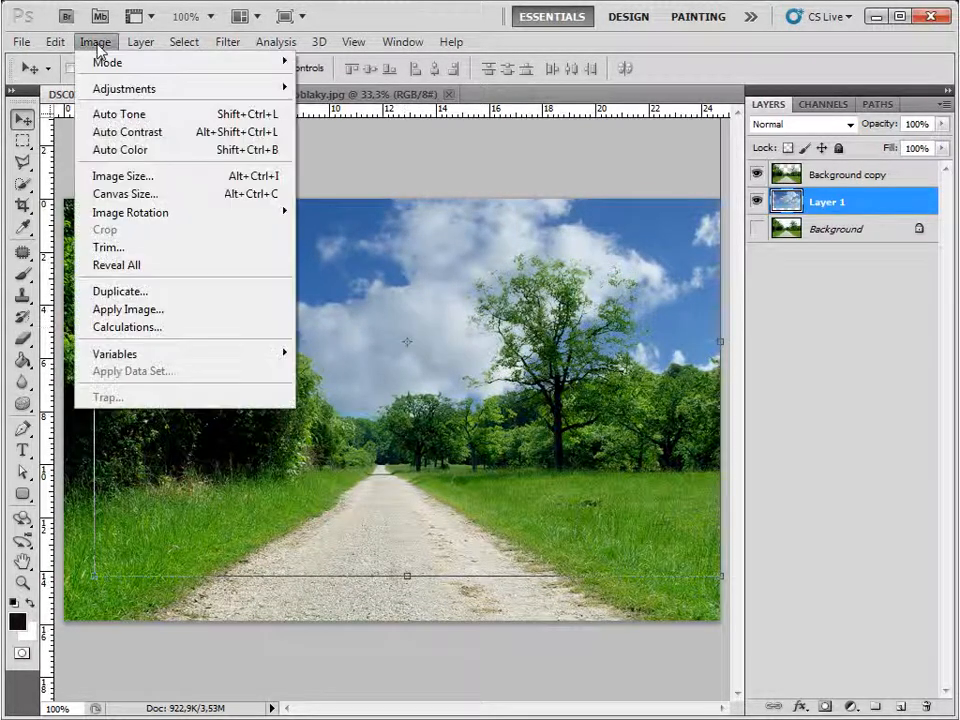
mouse_move(119, 94)
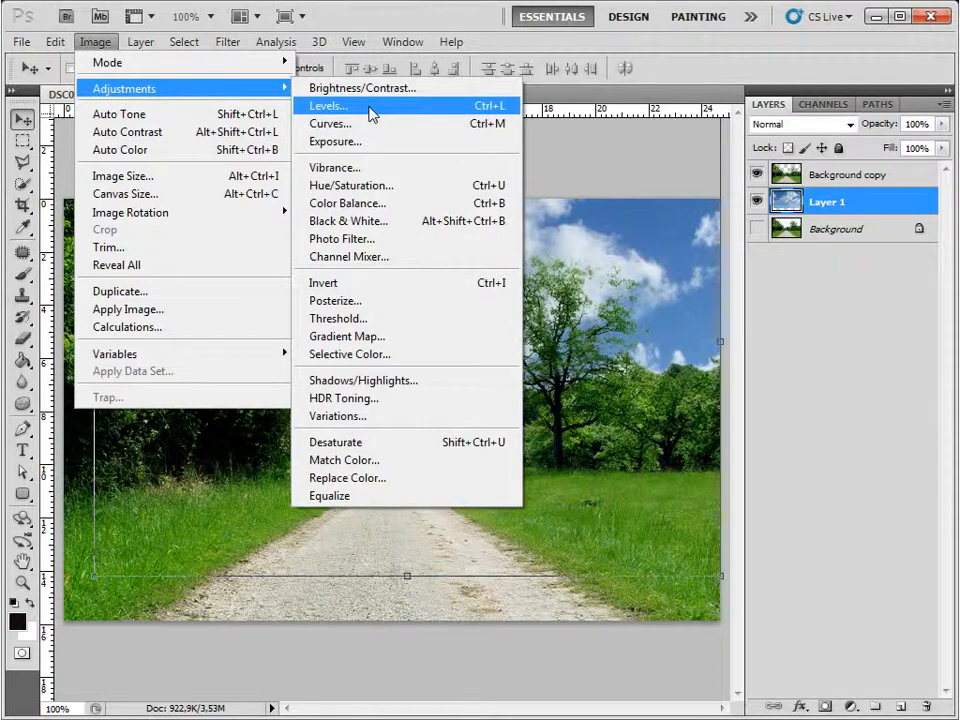
click(369, 107)
drag(707, 350, 681, 294)
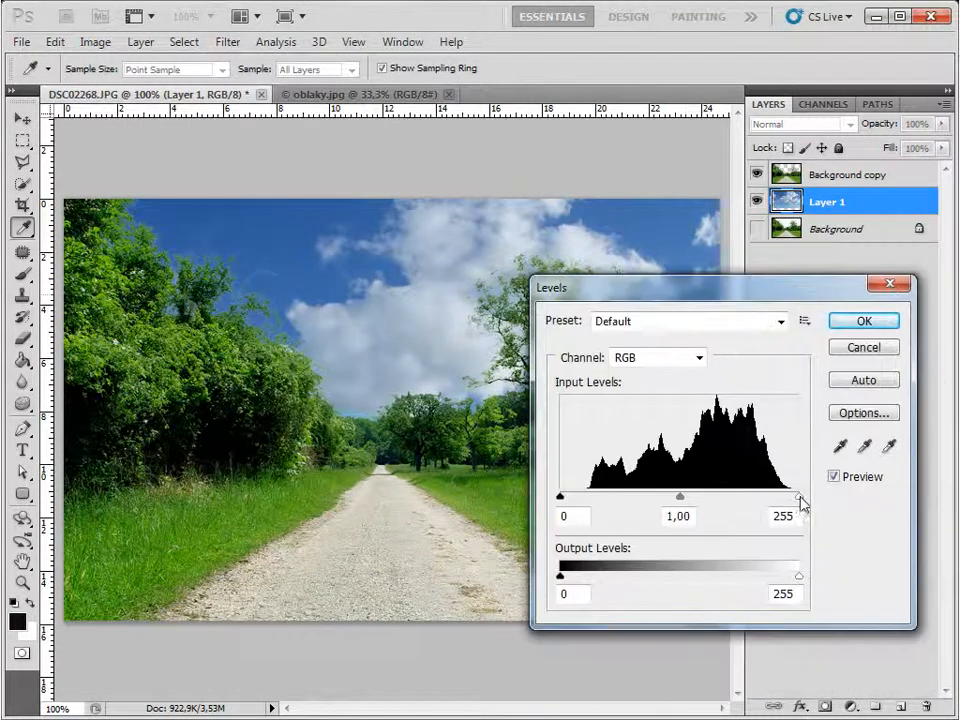
drag(798, 497, 774, 505)
drag(666, 497, 658, 505)
drag(564, 503, 591, 503)
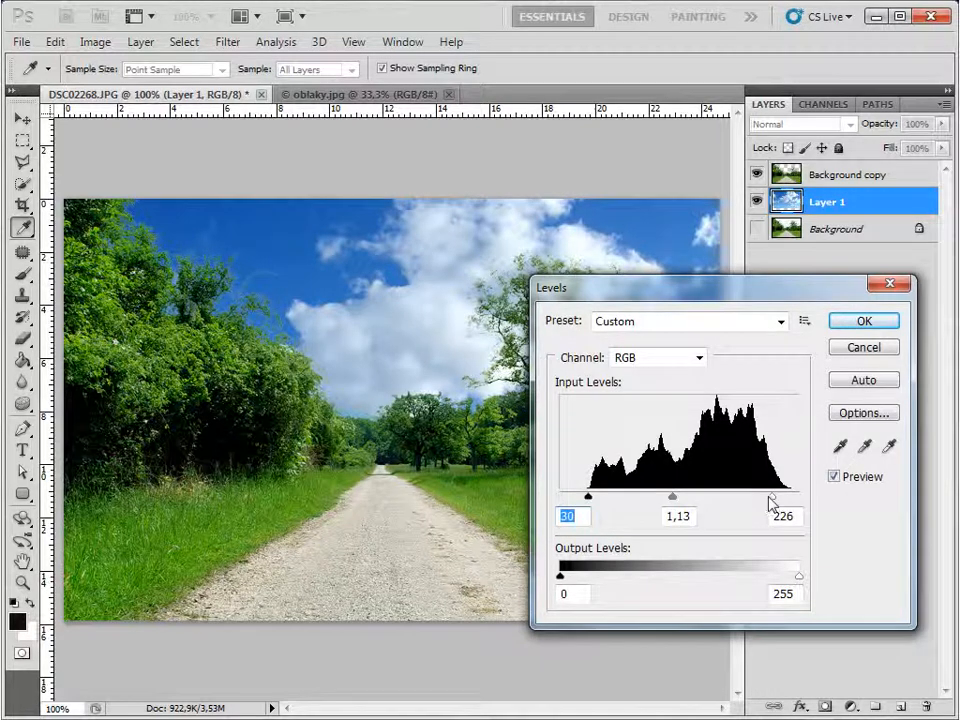
mouse_move(779, 502)
mouse_down()
mouse_move(754, 506)
mouse_move(768, 504)
mouse_up()
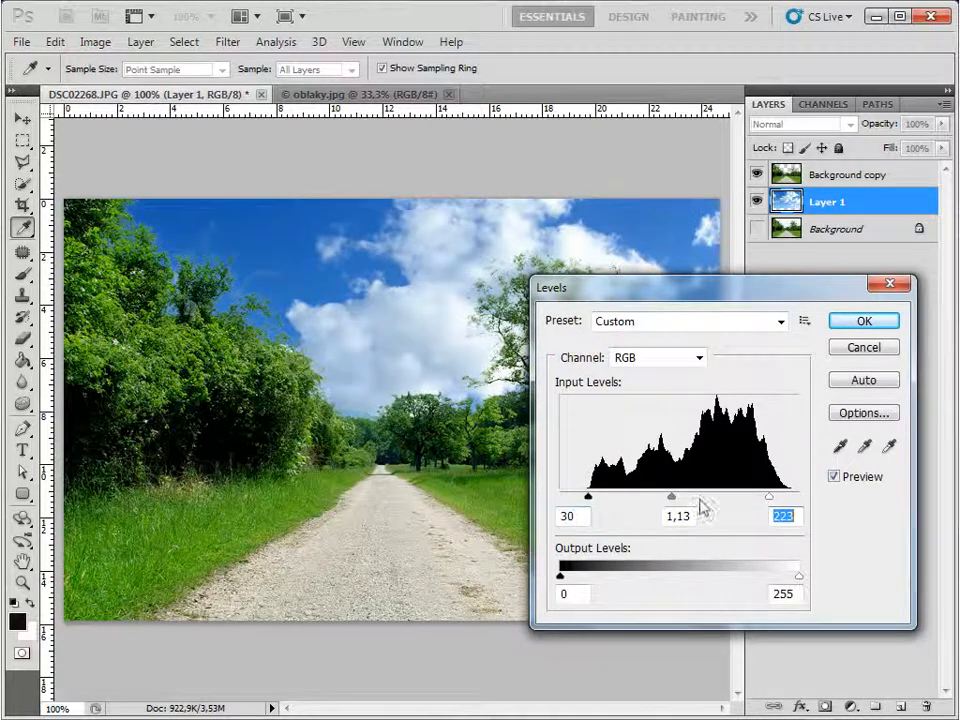
drag(662, 497, 667, 498)
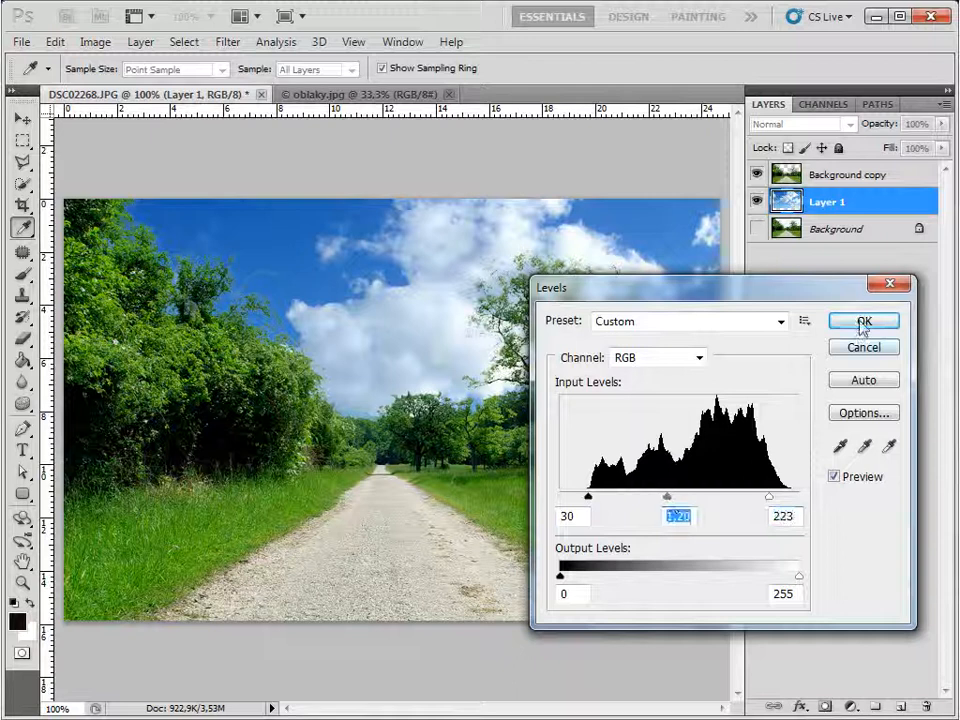
click(862, 321)
key(v)
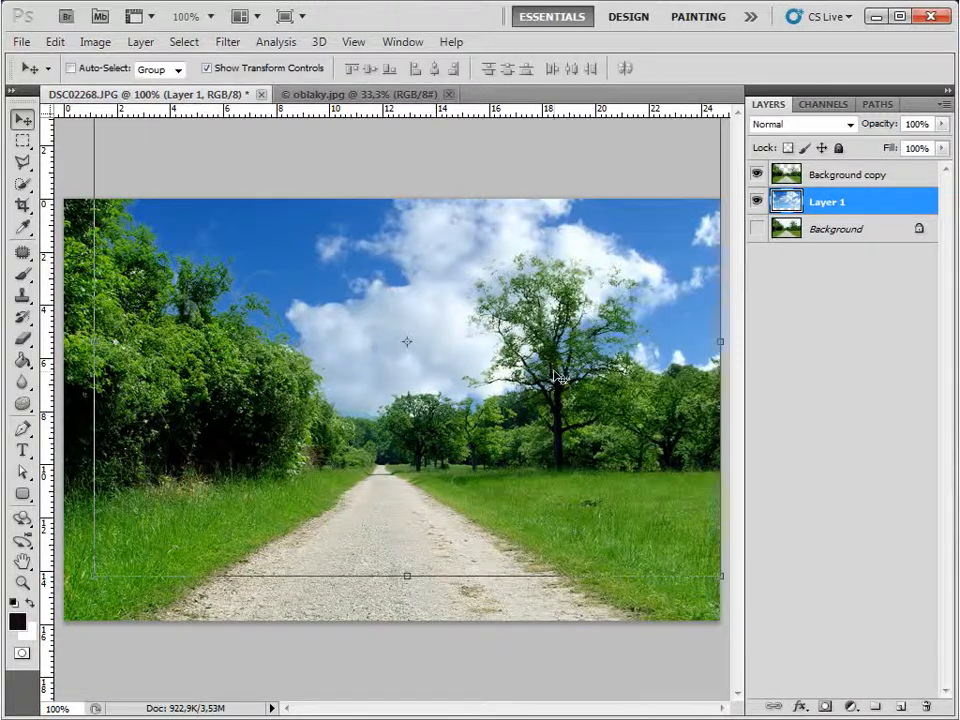
- Add a Curves adjustment layer above Background copy, raising the highlights and setting a shadow point at input 77, output 72
click(24, 140)
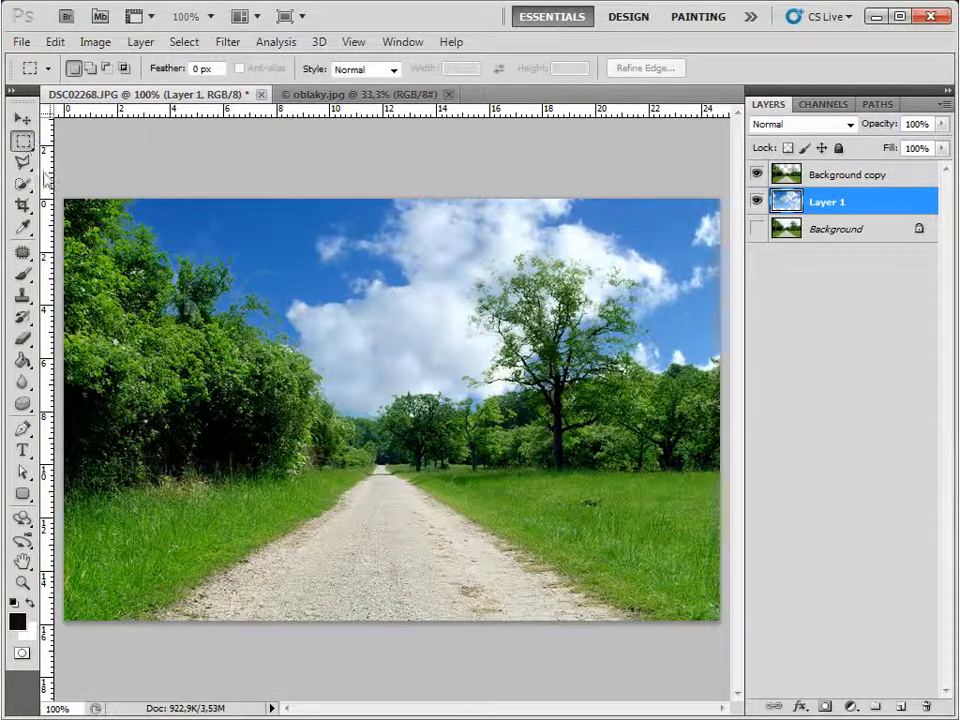
click(887, 180)
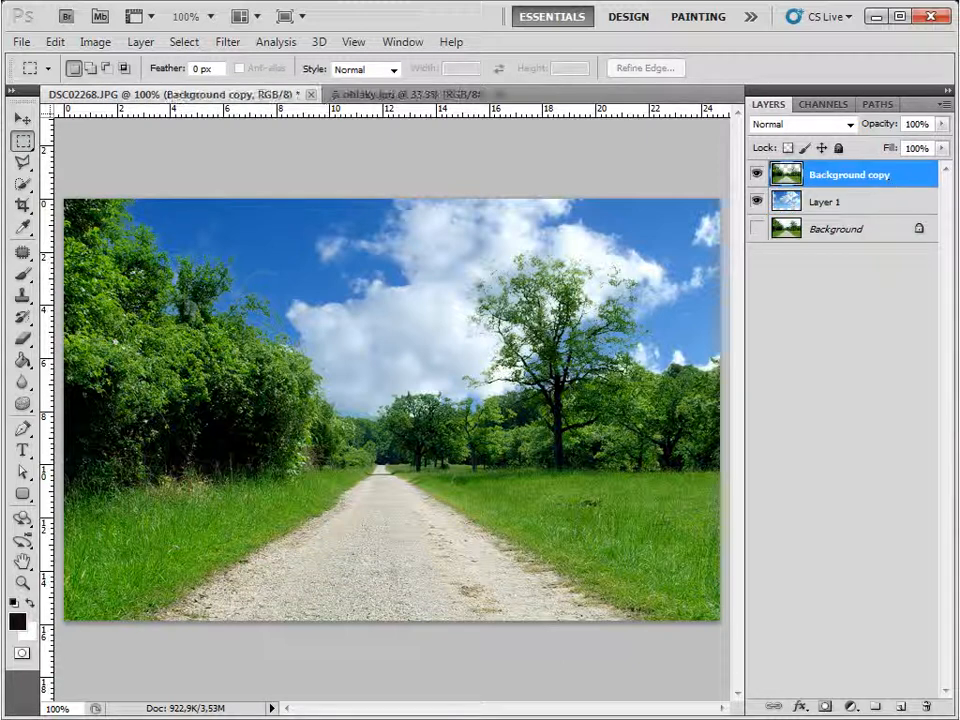
click(848, 708)
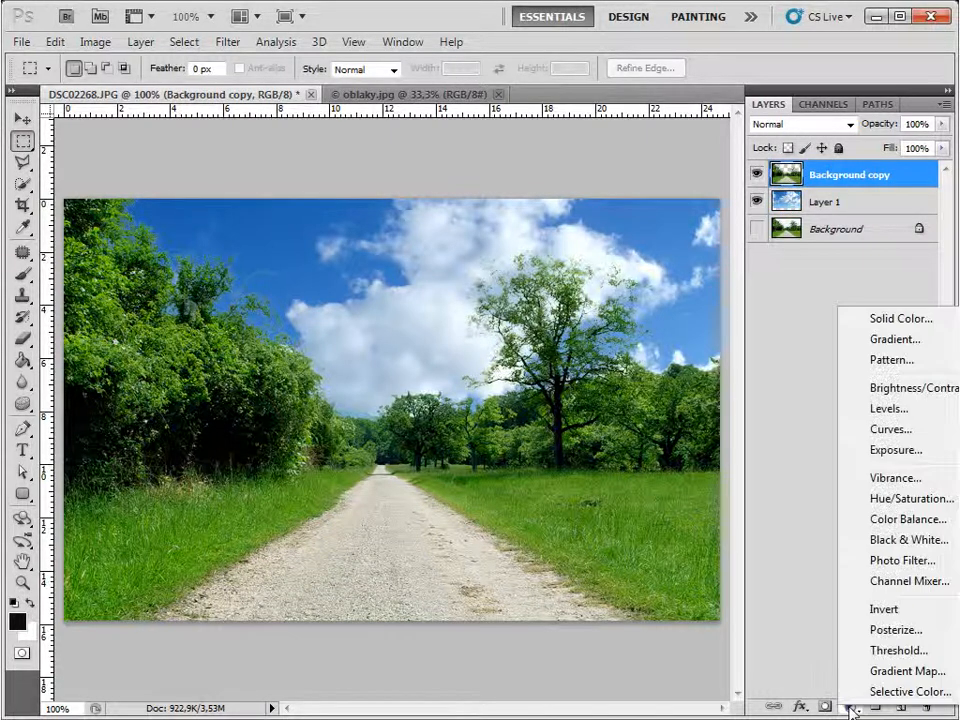
click(882, 430)
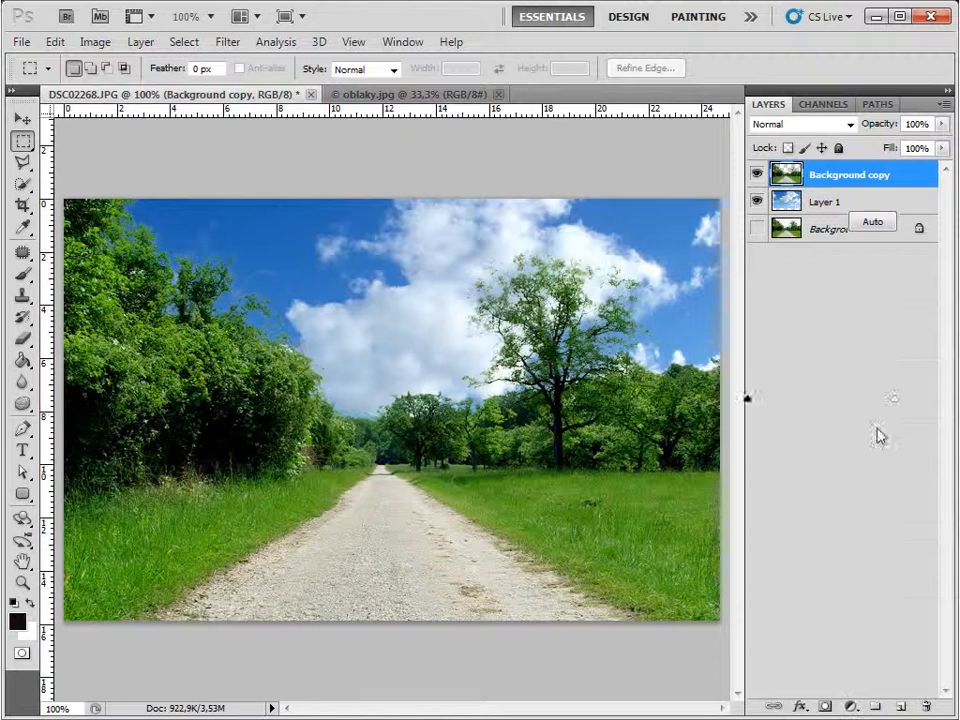
drag(822, 160, 789, 207)
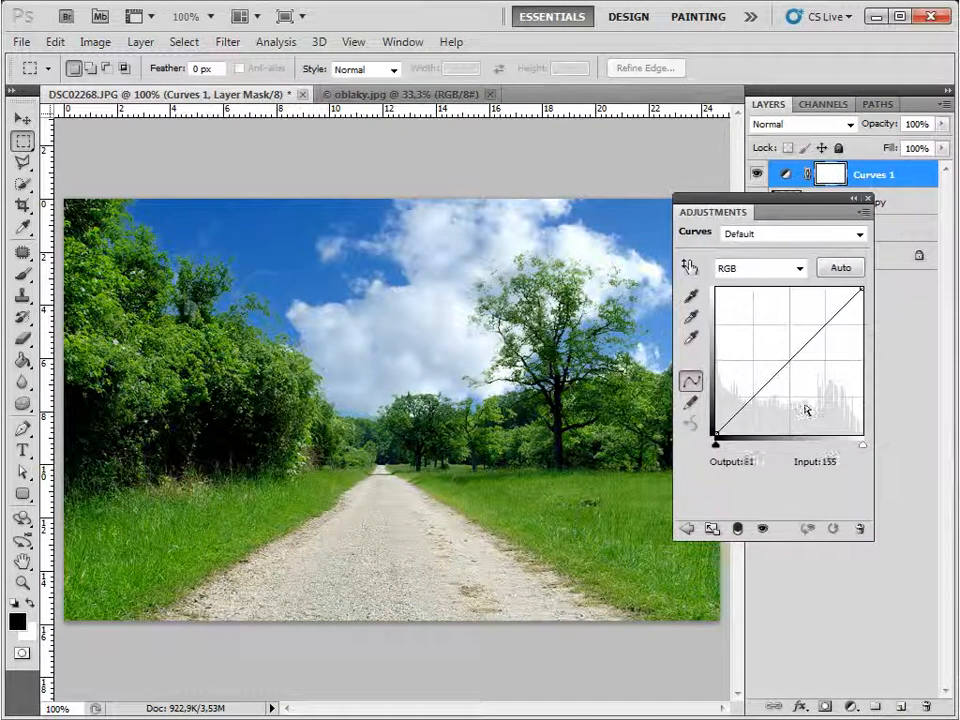
drag(817, 337, 816, 324)
click(760, 392)
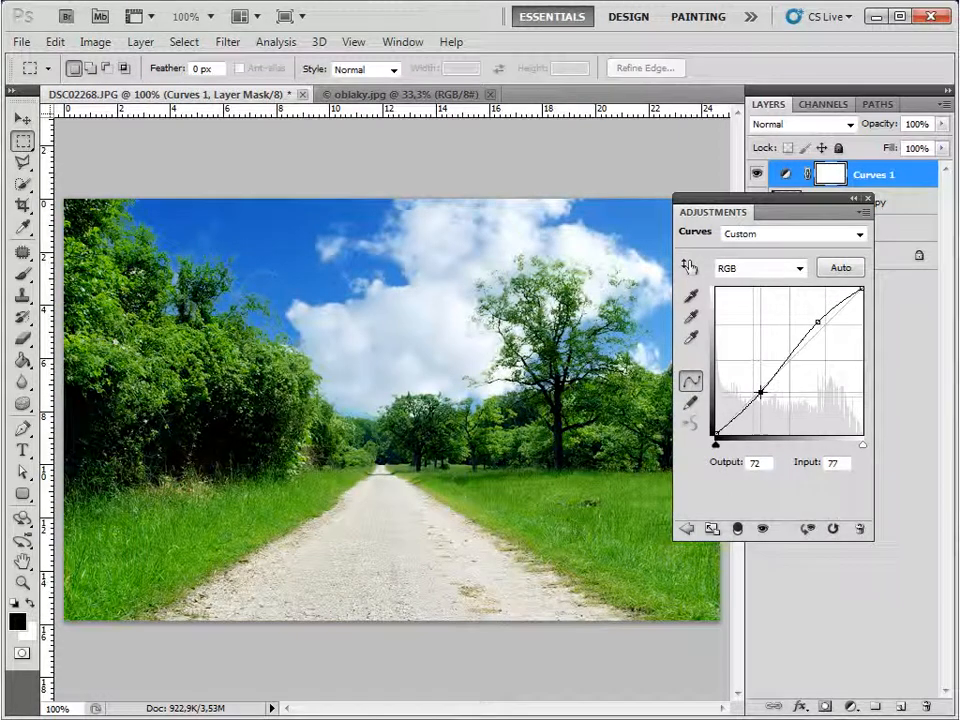
click(868, 198)
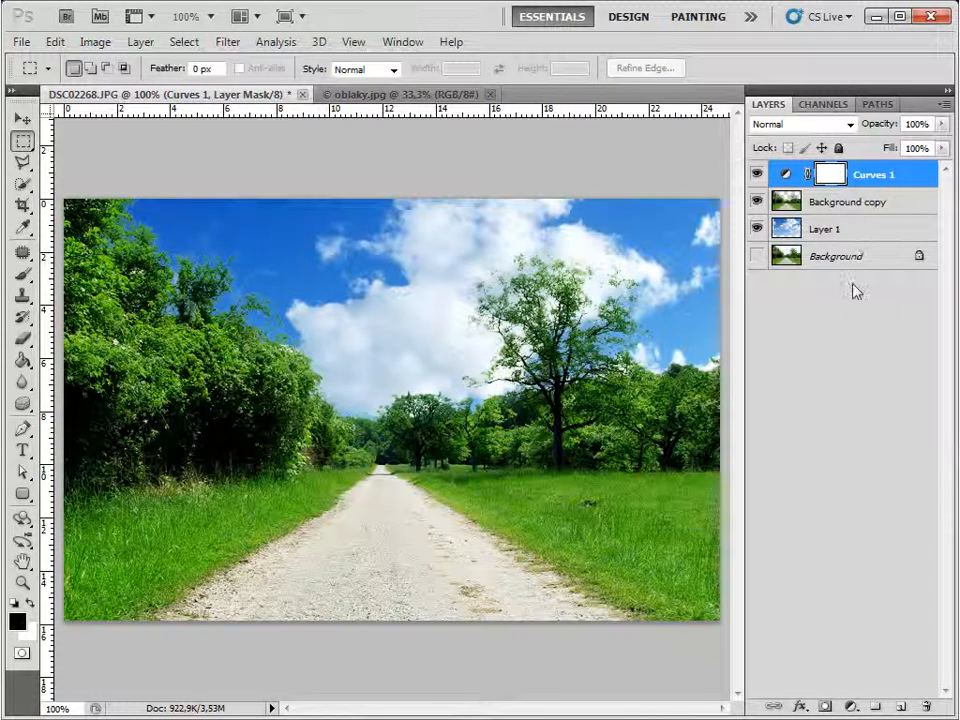
- Show the Background layer, and hide and show again the three layers above it to compare the original with the edited photo
click(758, 256)
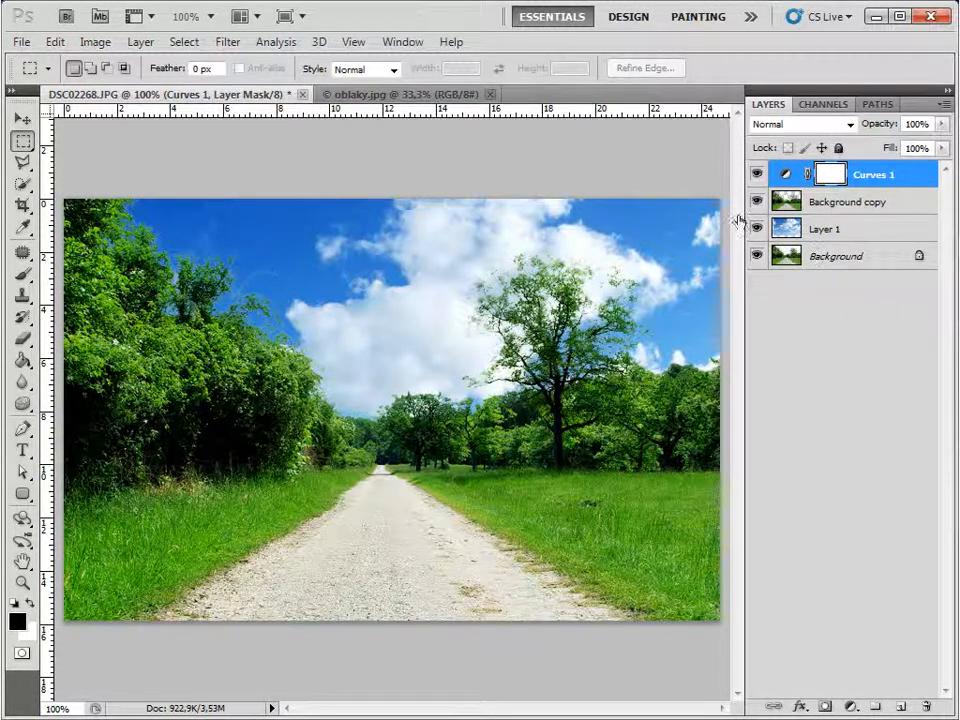
drag(755, 228, 757, 185)
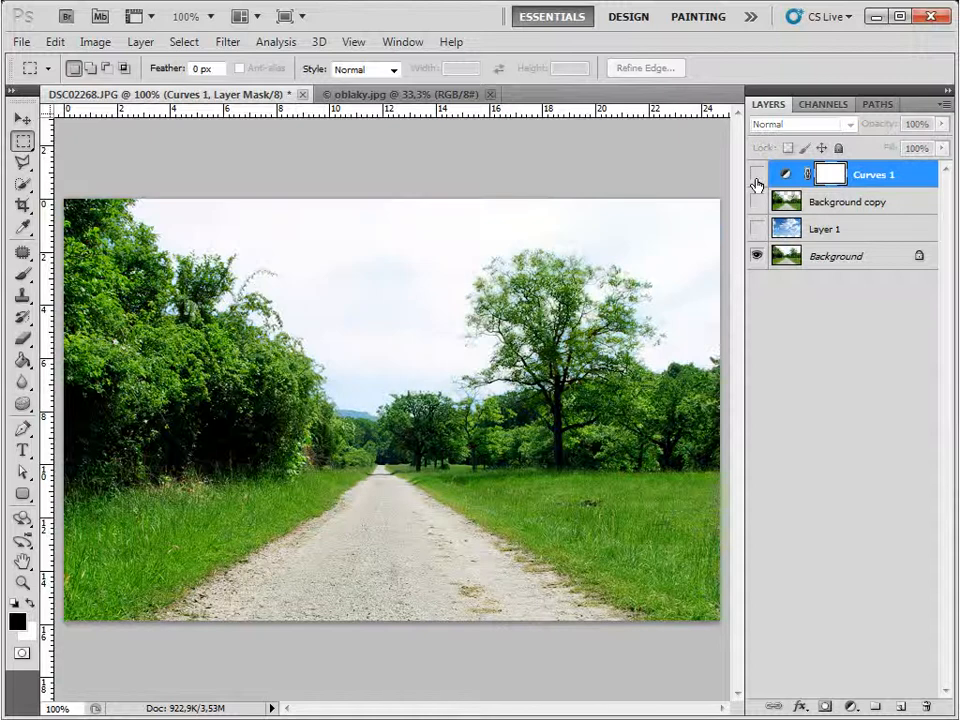
drag(757, 185, 757, 228)
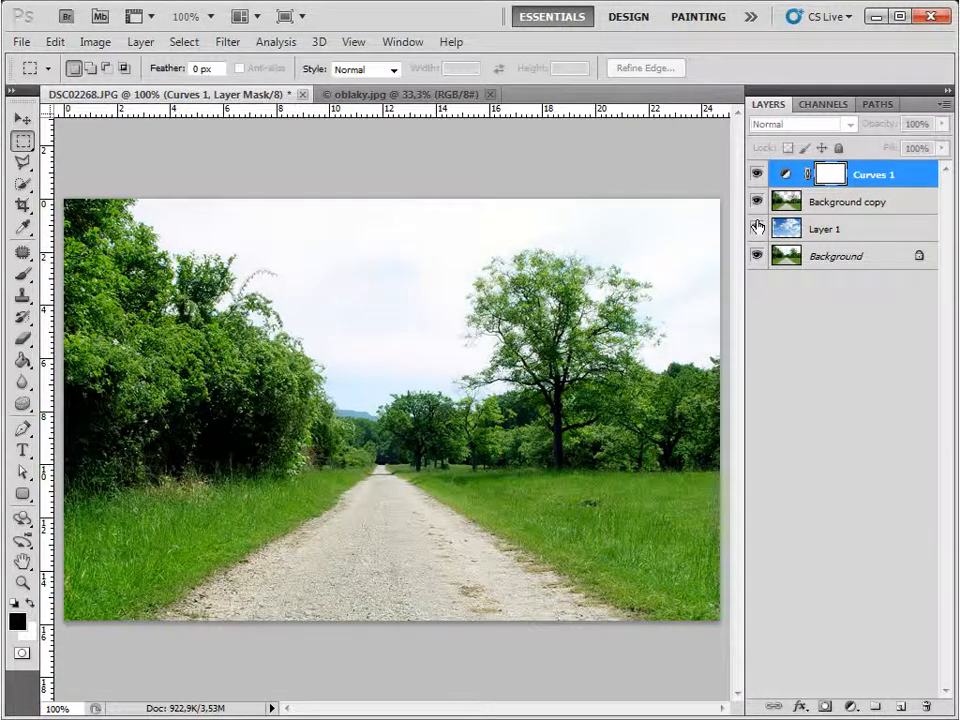